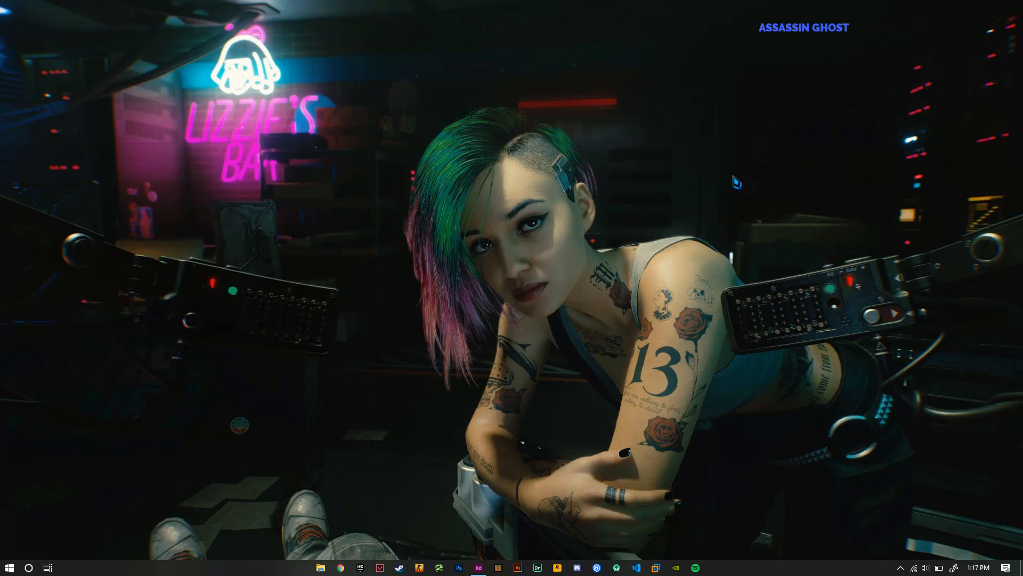
Switch to Adobe XD and check the empty areas of the Blog and User Profile artboards.
left_click(479, 568)
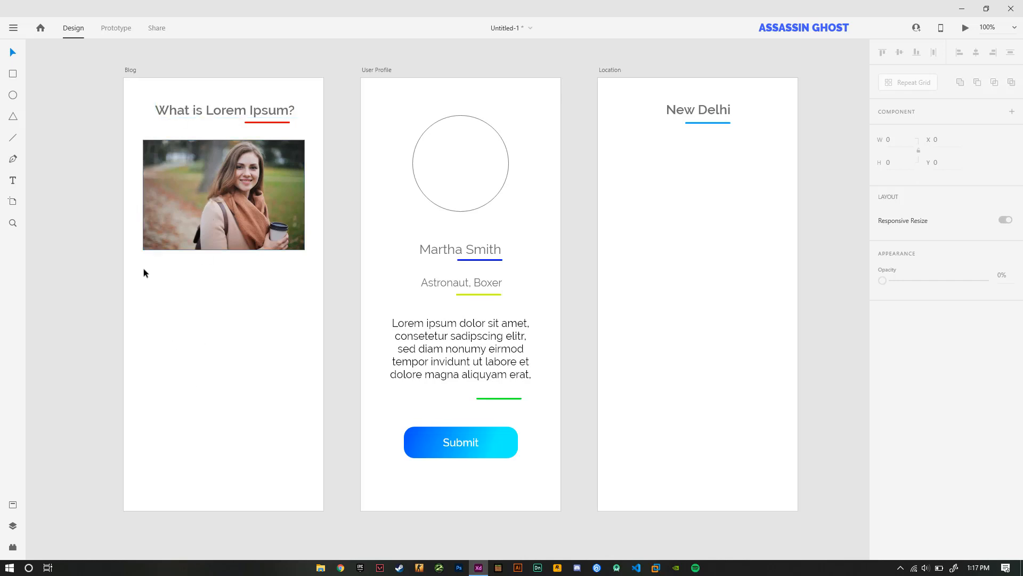
left_click_drag(144, 269, 302, 484)
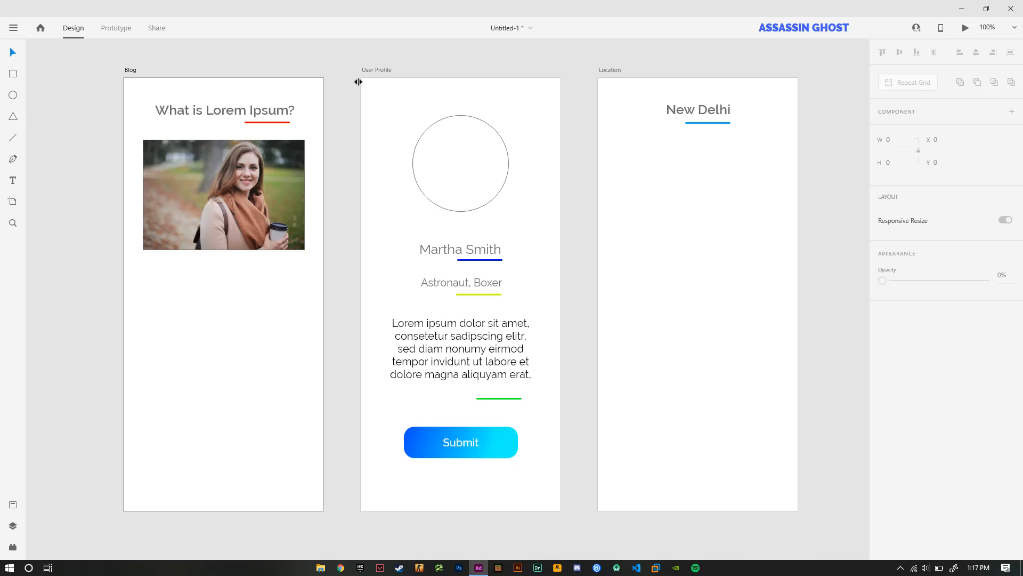
left_click(432, 163)
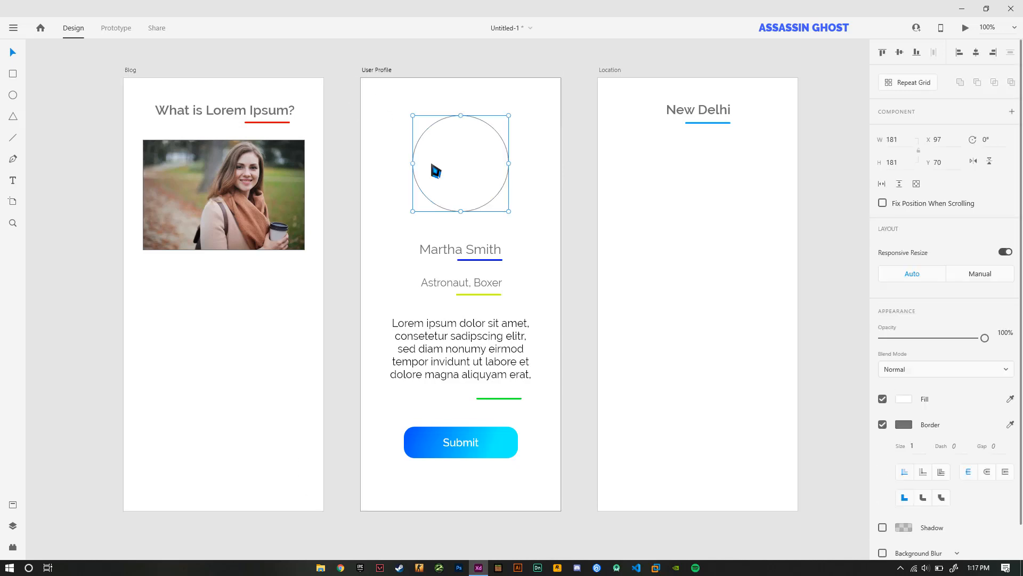
left_click(577, 75)
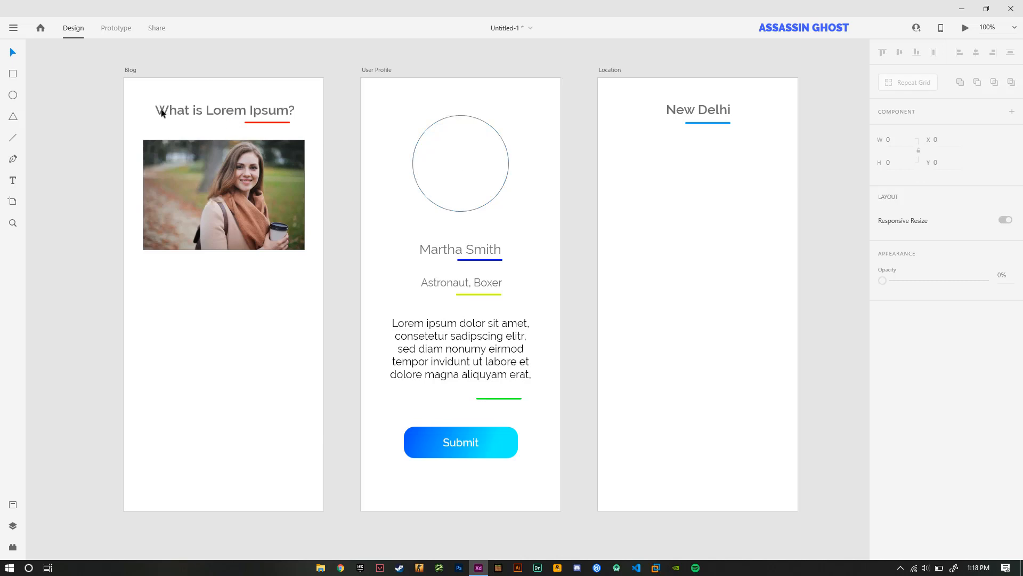
Show the installed plugins and open the plugin discovery window at full size.
left_click(15, 548)
left_click(143, 73)
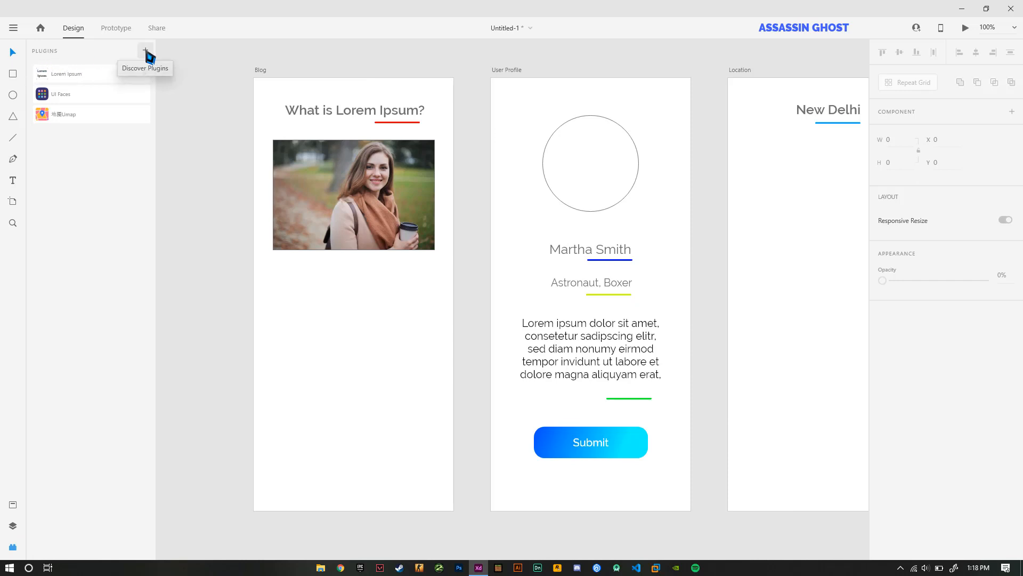
left_click(146, 51)
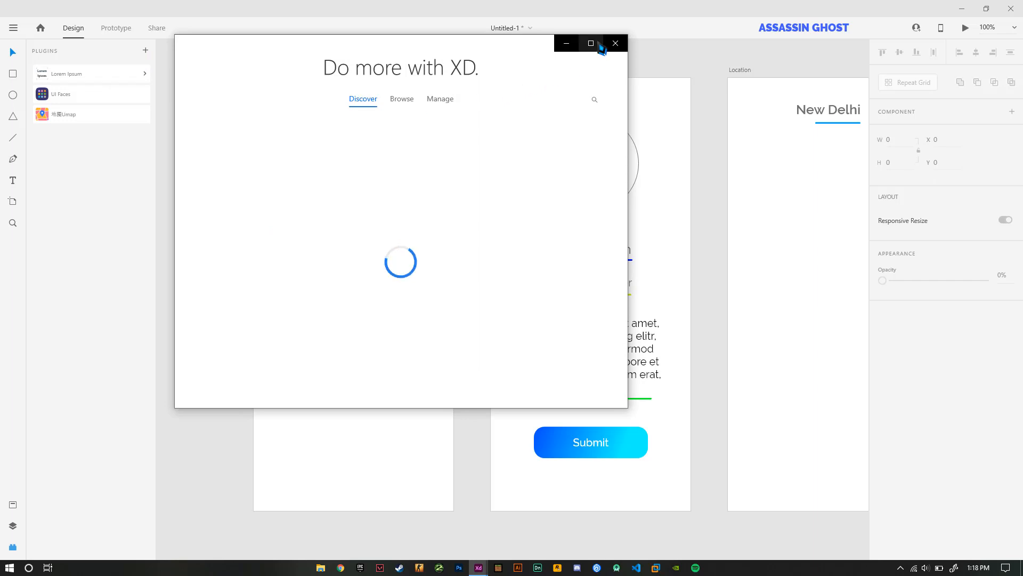
left_click(589, 45)
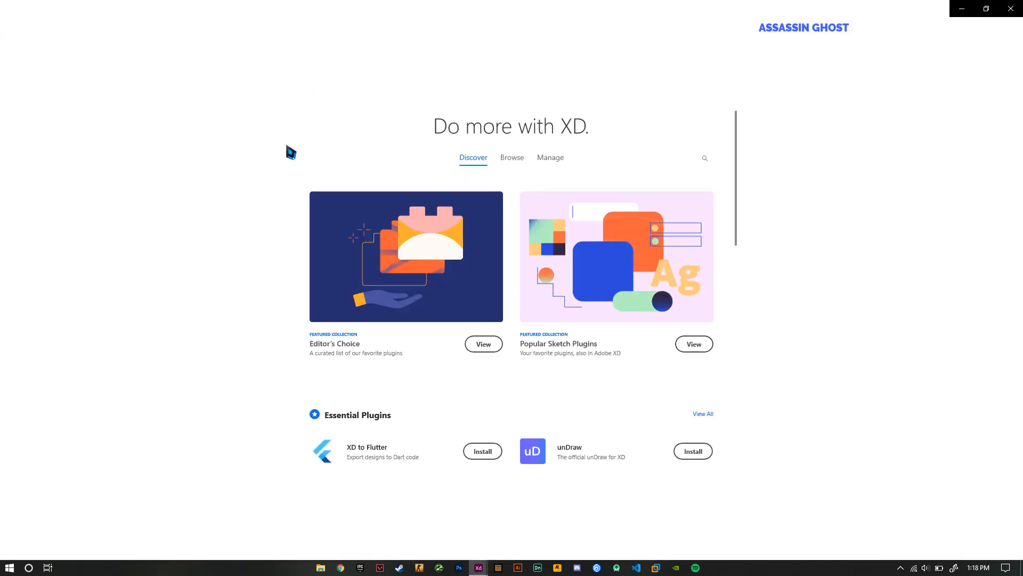
Look through the featured, browsable and installed plugins, and close the plugin discovery window.
scroll(421, 255, "down", 4)
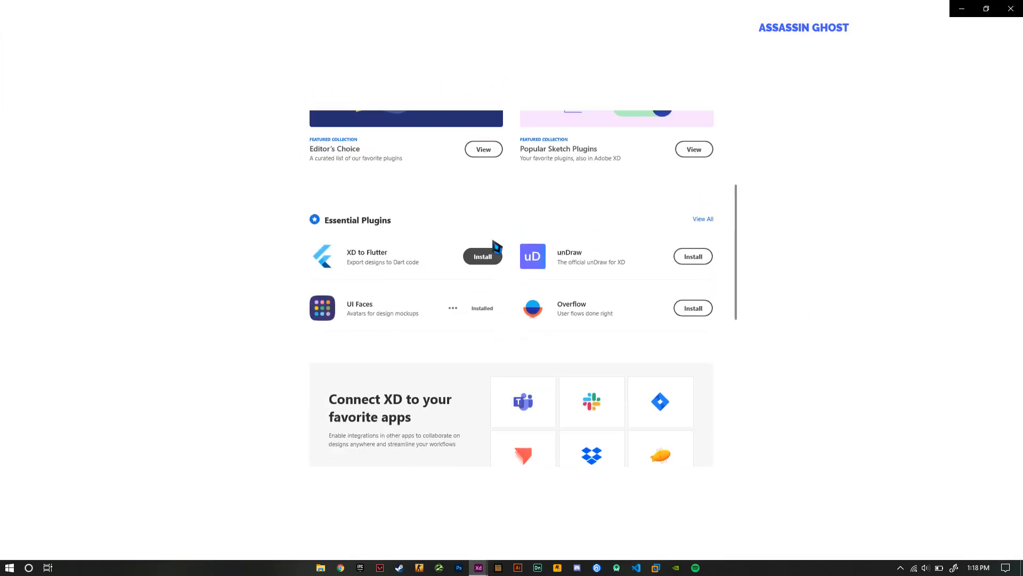
scroll(491, 247, "up", 4)
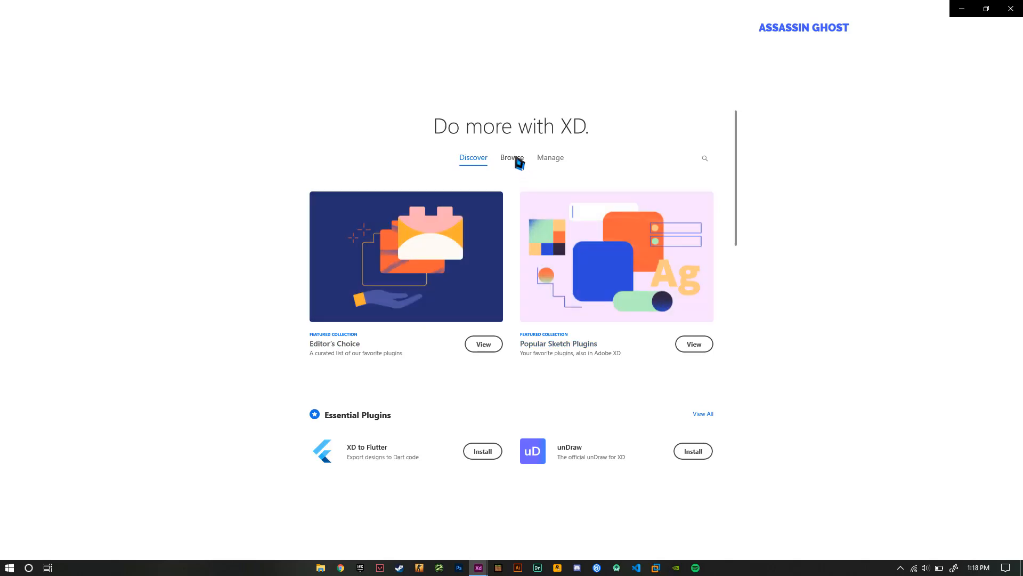
left_click(516, 159)
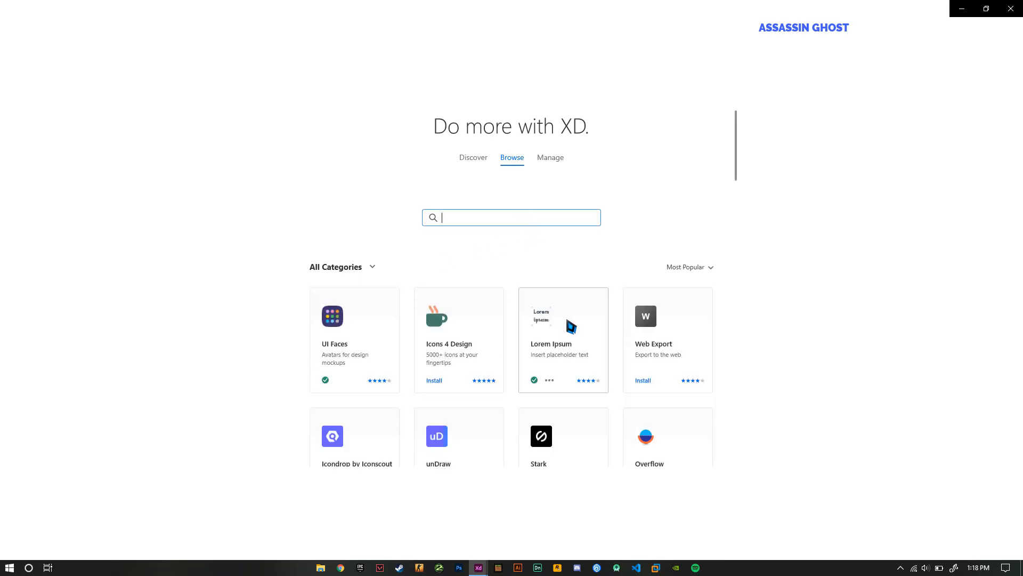
left_click(550, 159)
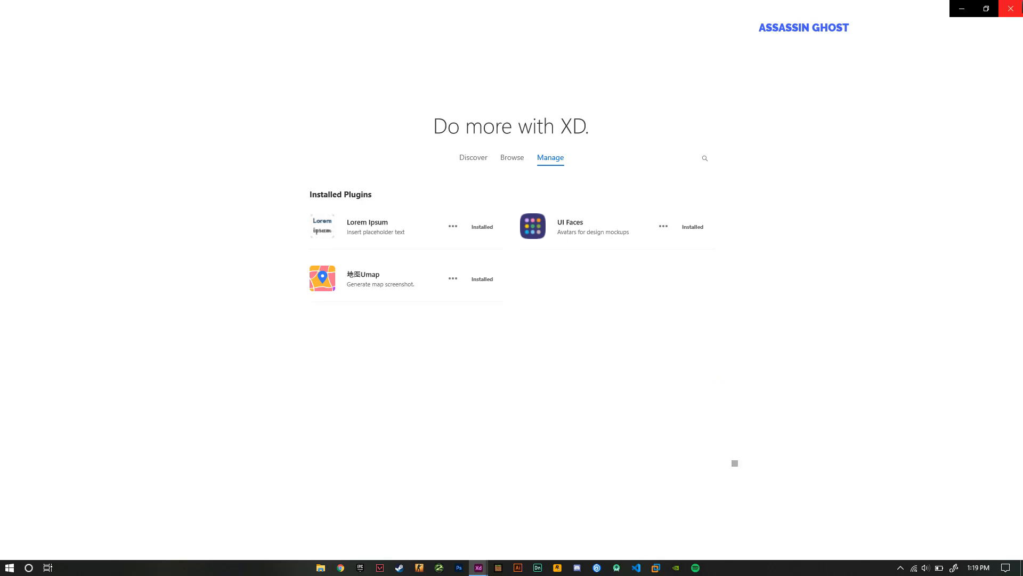
left_click(1011, 9)
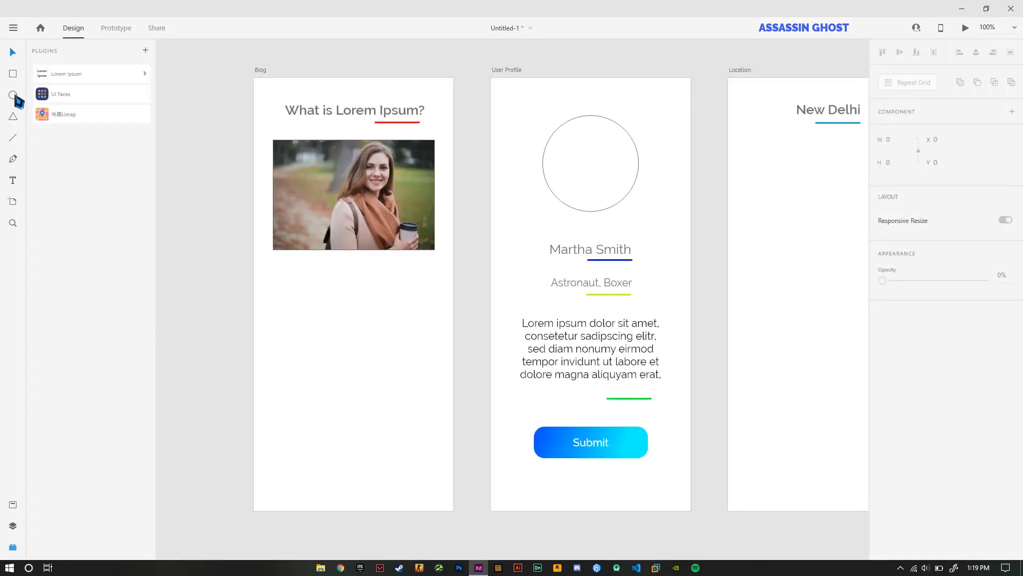
Draw a rectangle about 304 by 409 below the Blog photo and fill it with Lorem Ipsum (Latin, Standard) placeholder text without ending punctuation.
left_click(13, 74)
left_click_drag(273, 275, 435, 494)
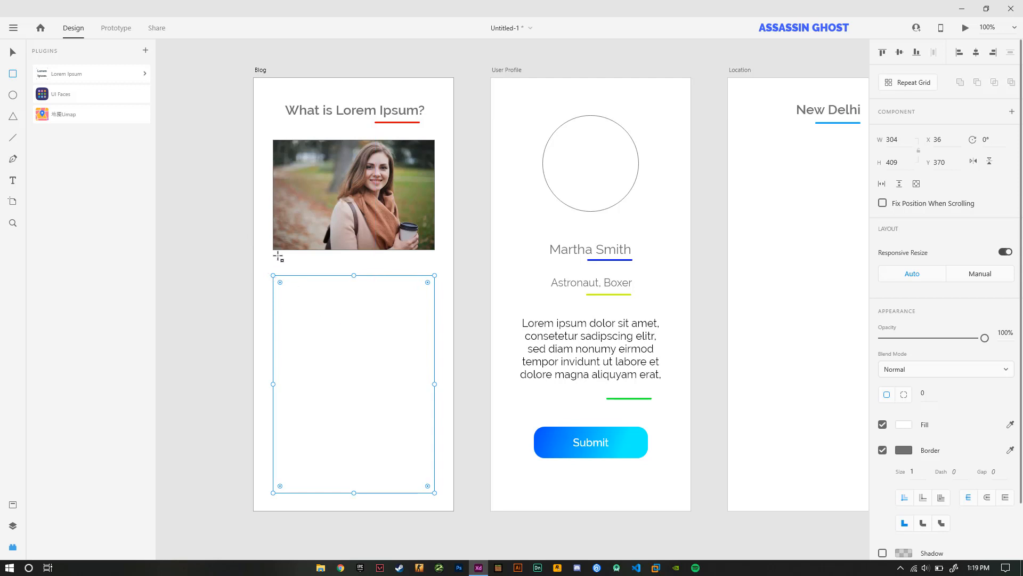
left_click(101, 79)
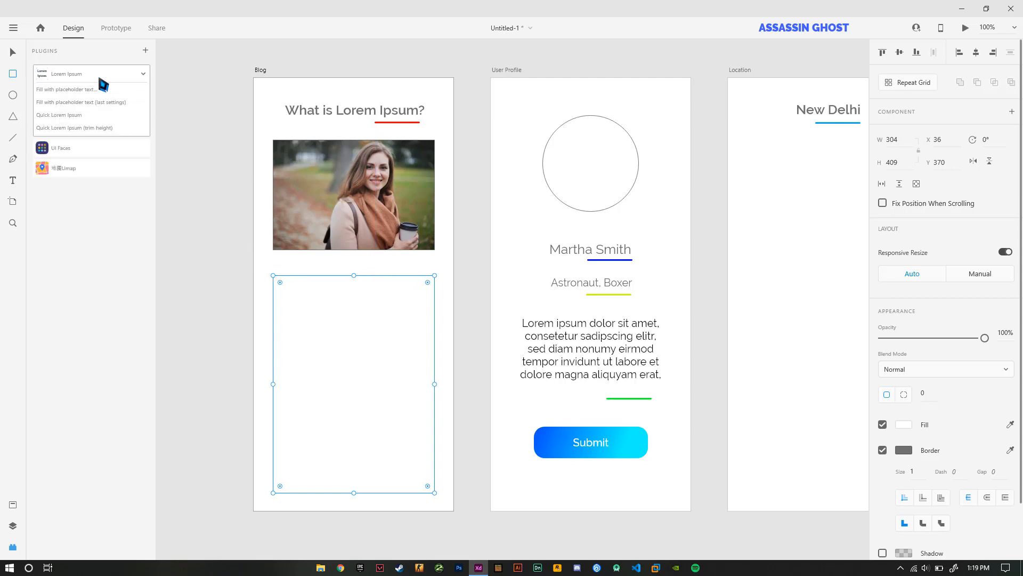
left_click(104, 89)
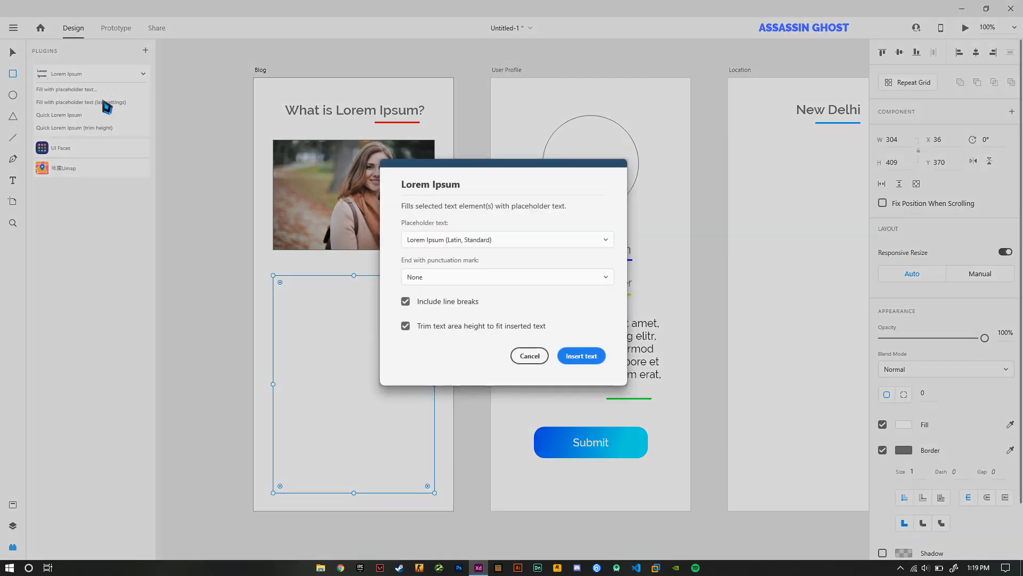
left_click(495, 244)
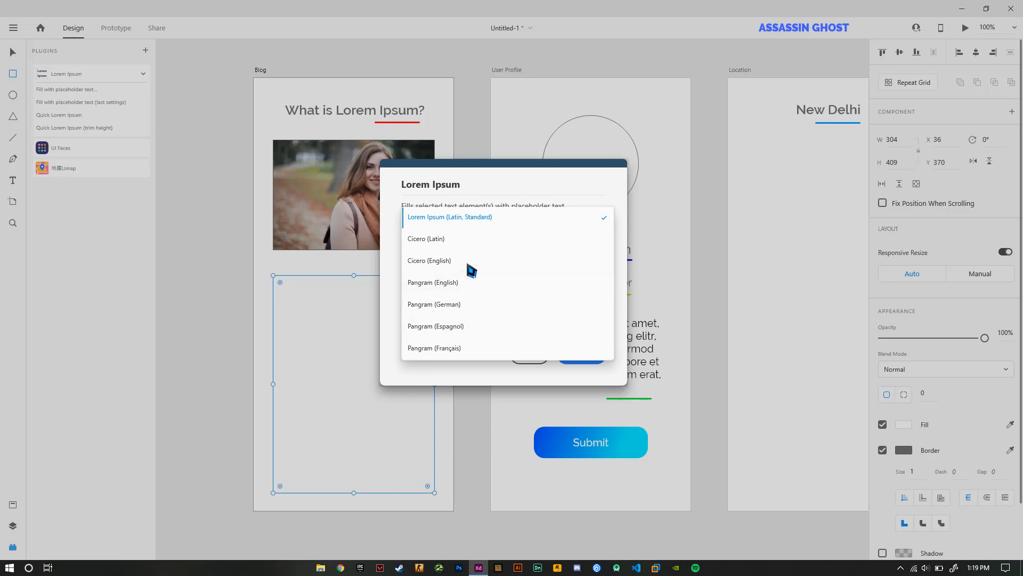
left_click(478, 225)
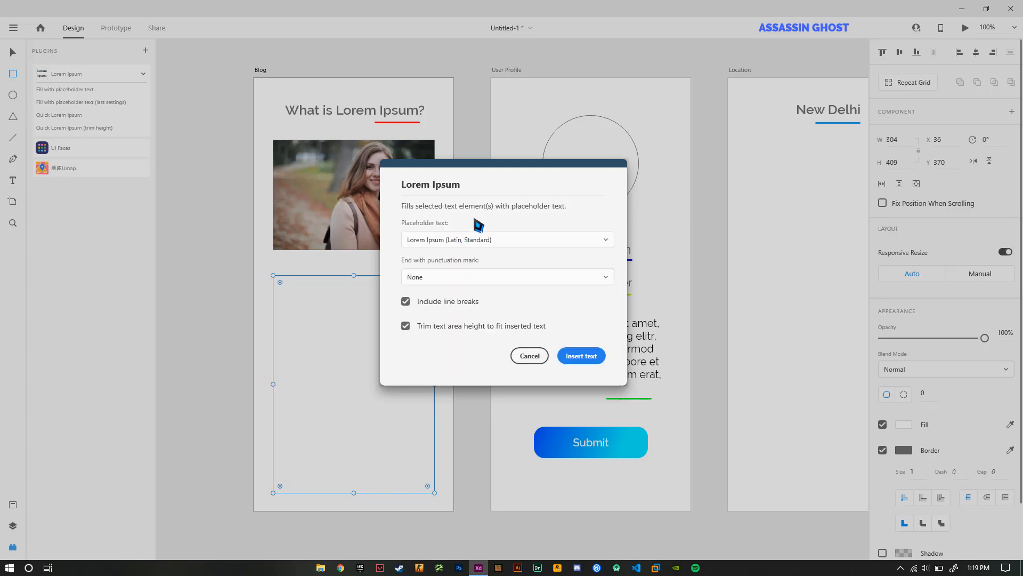
left_click(512, 278)
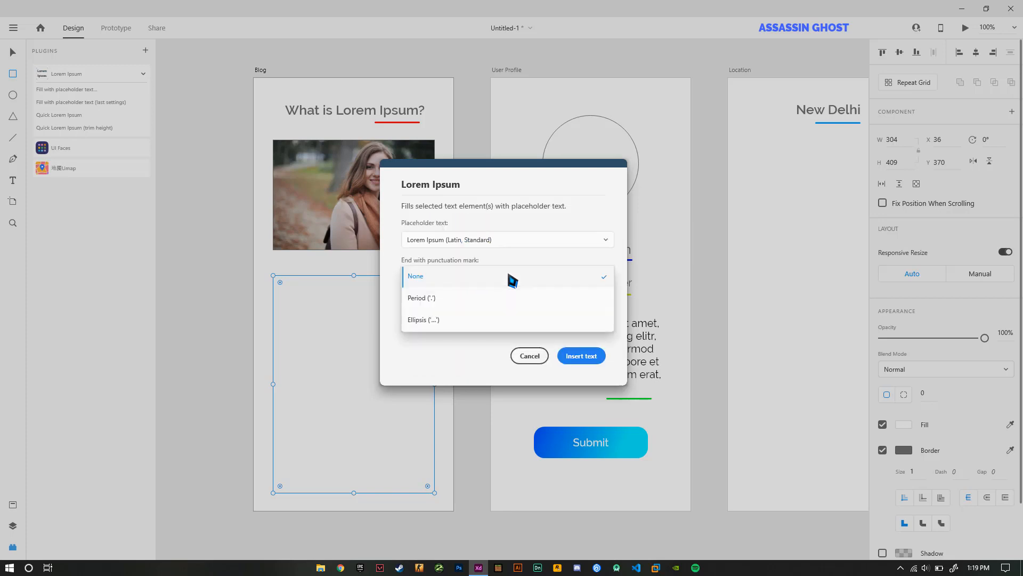
left_click(513, 279)
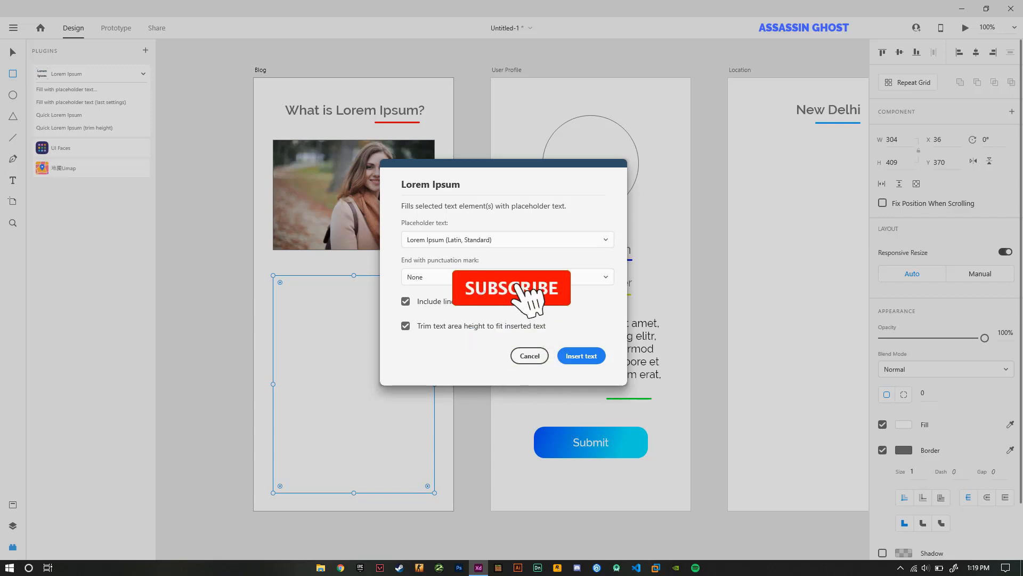
left_click(571, 356)
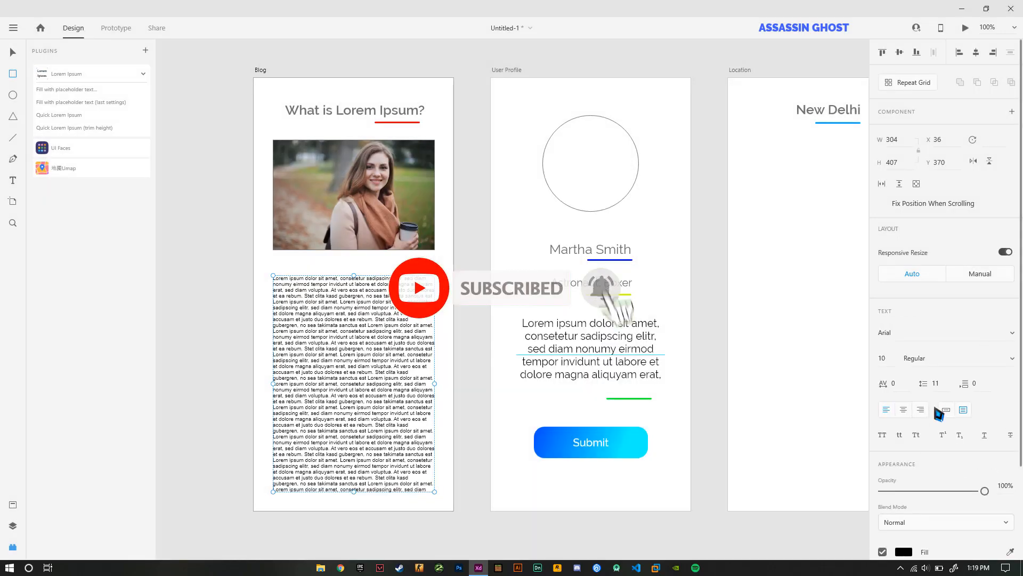
Set the Blog placeholder text's font to Raleway and its size to 20, and deselect it.
left_click(912, 336)
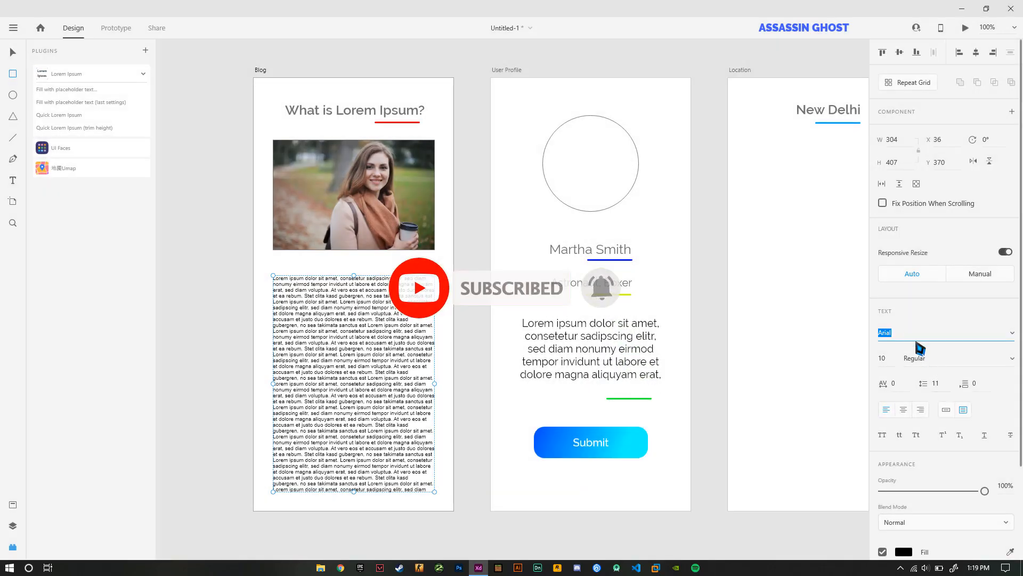
type("Raleway")
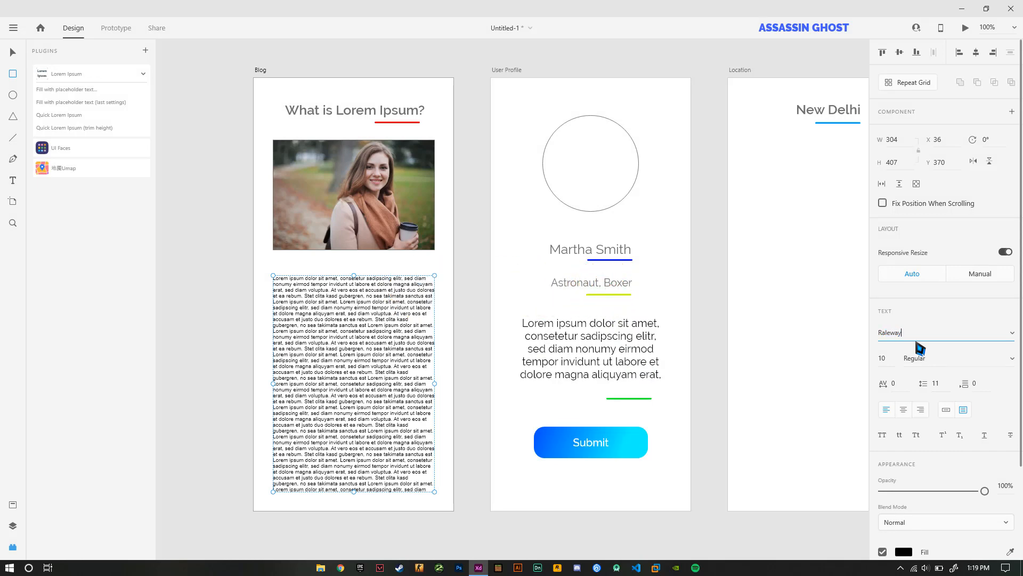
key("Return")
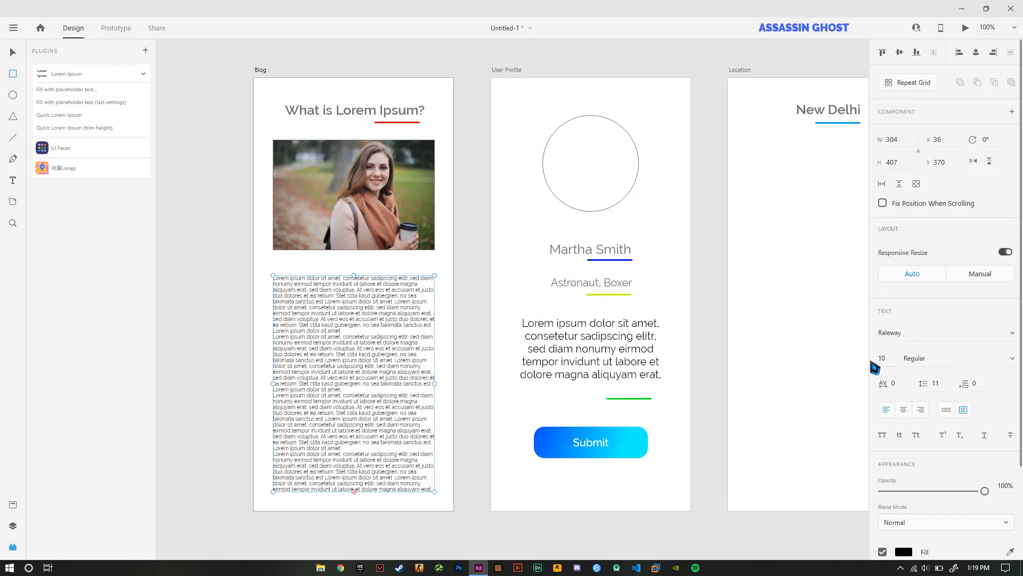
left_click(883, 361)
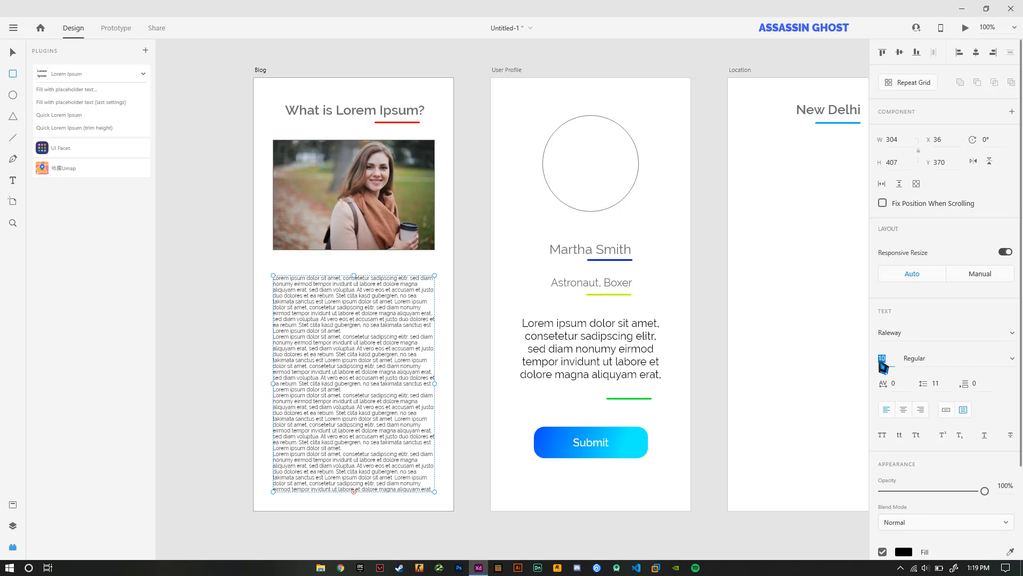
type("20")
key("Return")
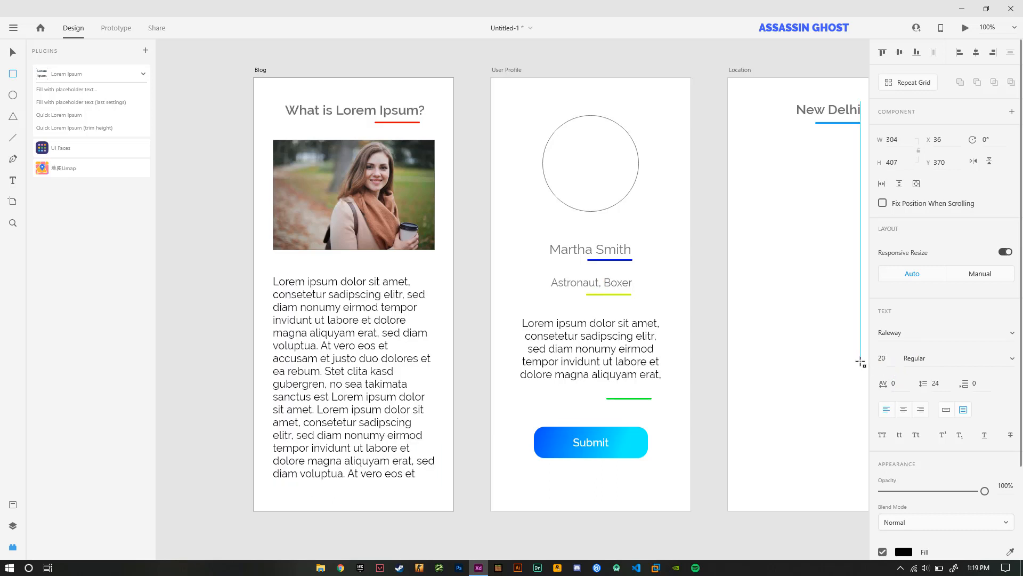
key("Escape")
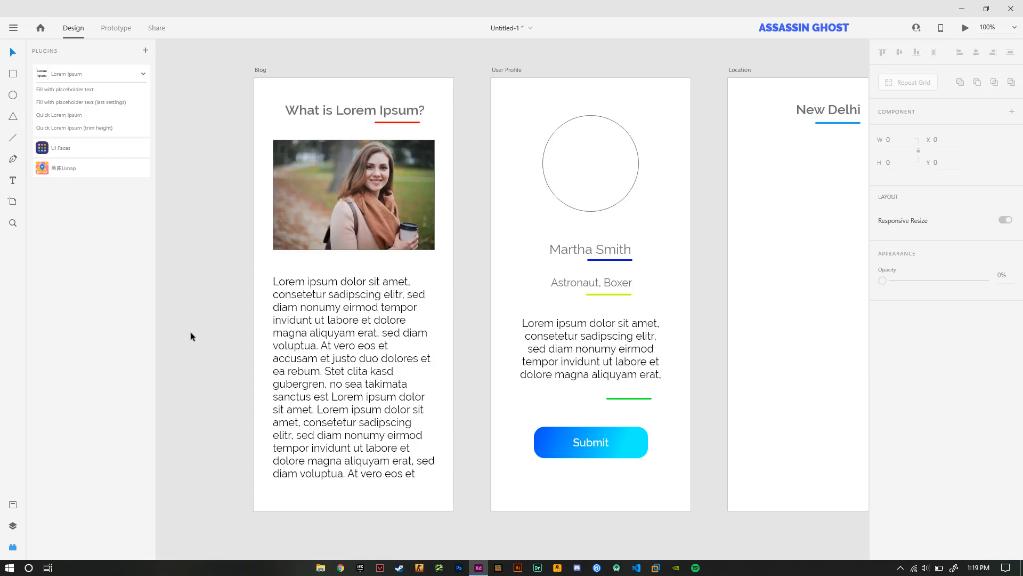
scroll(221, 288, "down", 5)
scroll(215, 320, "up", 4)
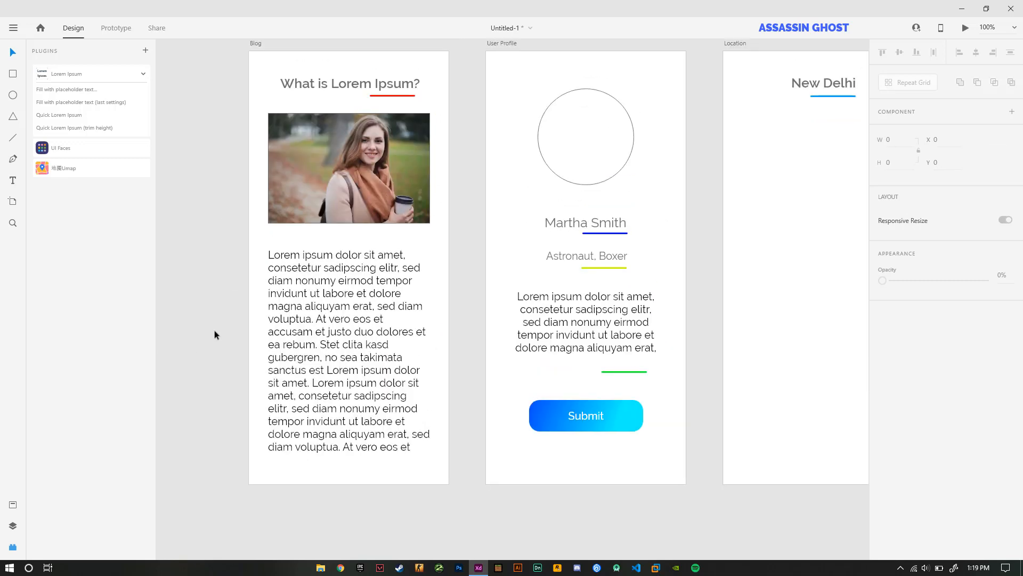
left_click_drag(708, 359, 600, 379)
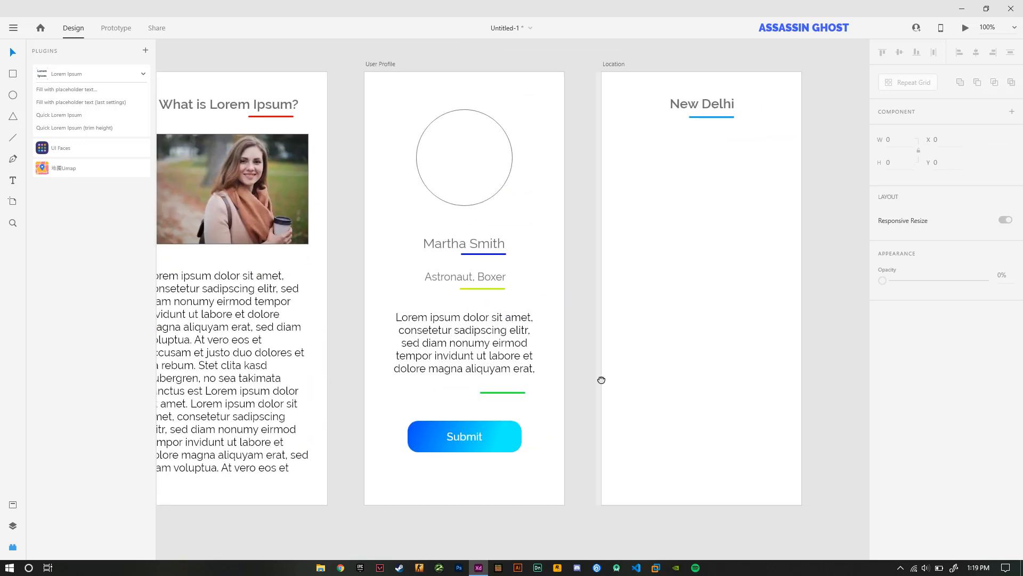
left_click_drag(341, 242, 589, 192)
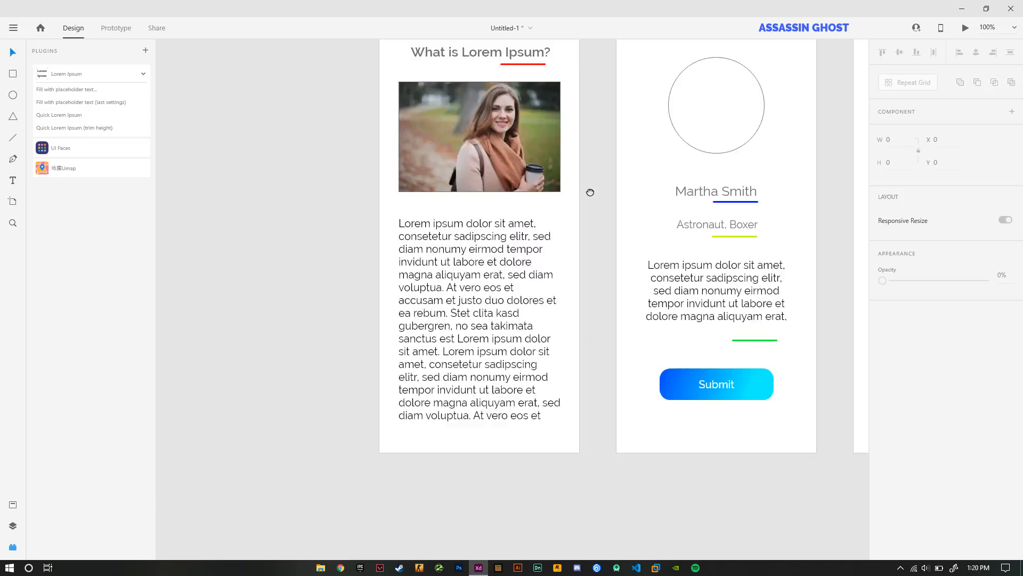
Collapse the Lorem Ipsum plugin's command list and leave nothing selected on the canvas.
left_click(431, 320)
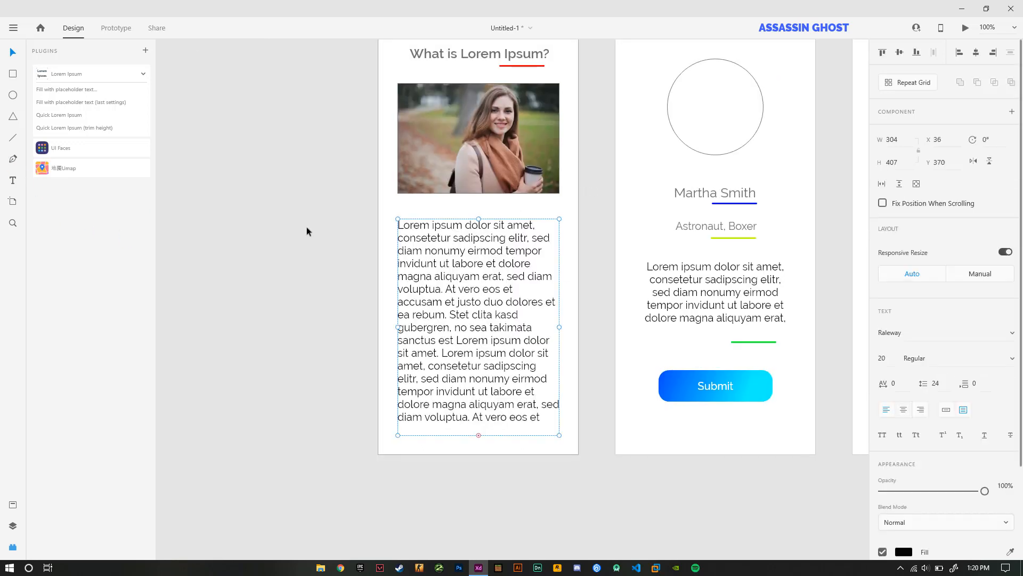
left_click(144, 73)
left_click_drag(319, 116, 289, 166)
left_click(288, 171)
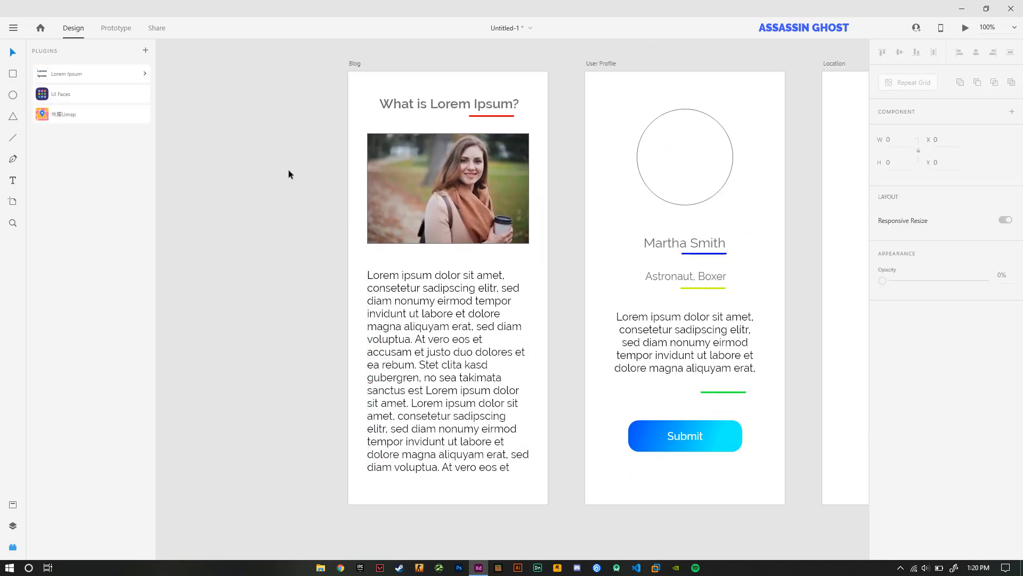
Resize the Blog artboard's placeholder text box to a height of about 299.
left_click(446, 322)
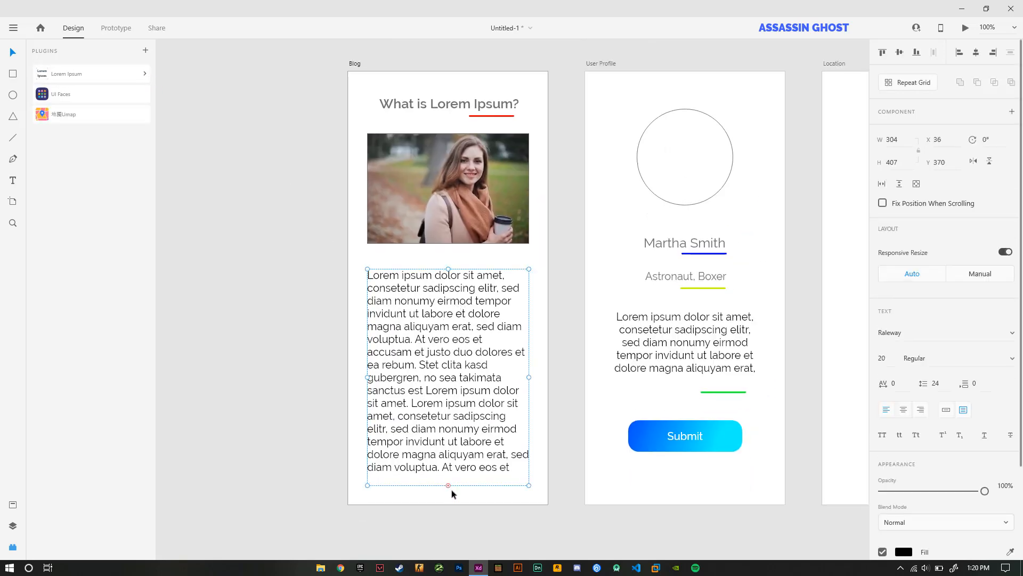
scroll(414, 395, "down", 3)
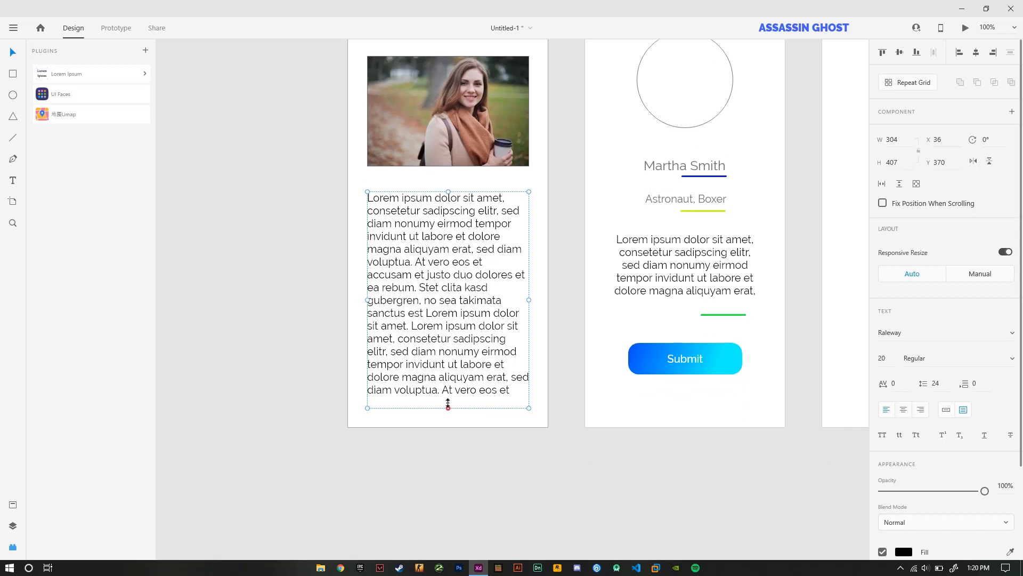
left_click_drag(448, 406, 444, 282)
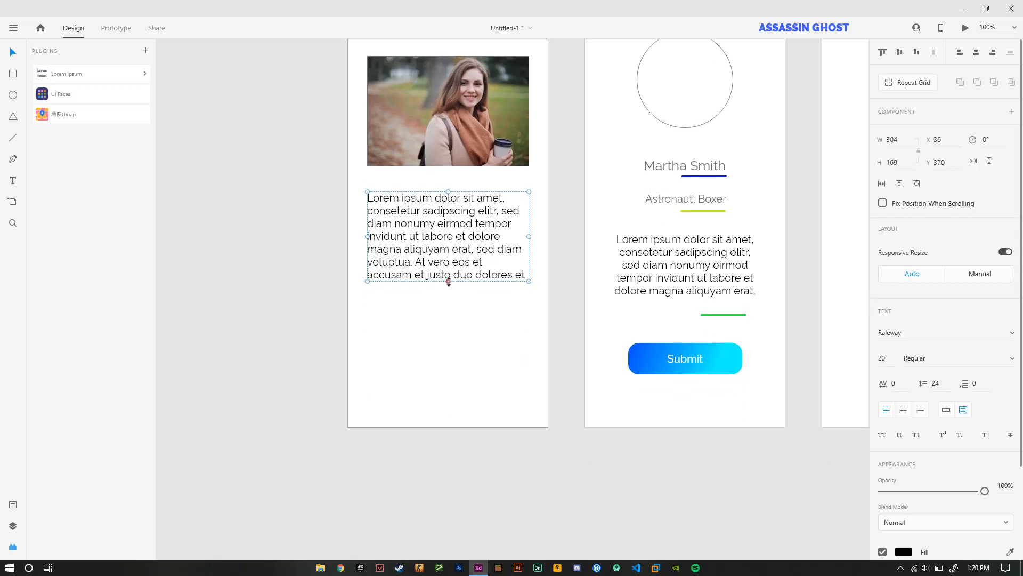
left_click_drag(448, 281, 449, 284)
left_click_drag(448, 284, 448, 154)
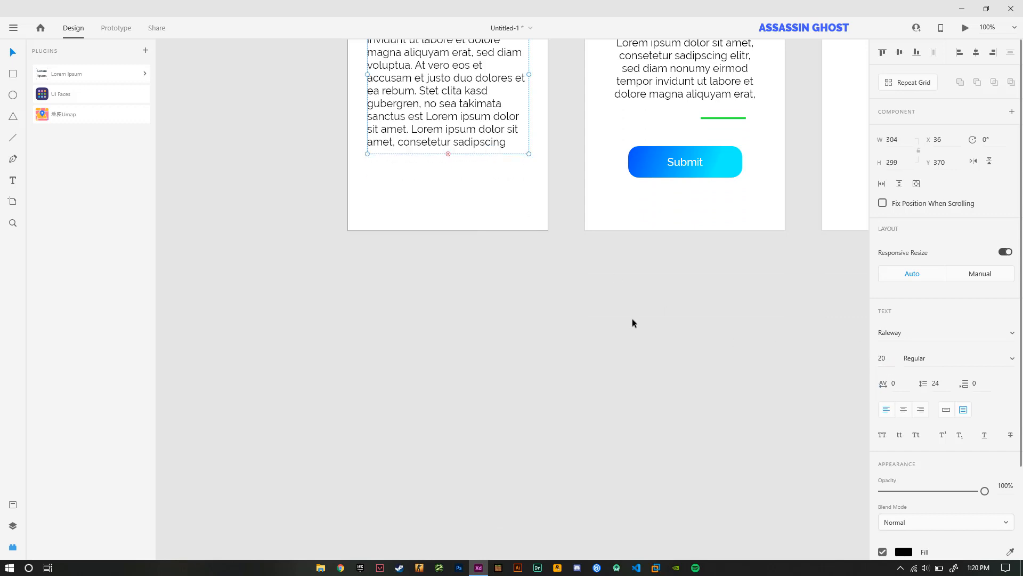
Resize the Blog artboard's placeholder text box to a height of about 413 and deselect it.
scroll(514, 304, "up", 3)
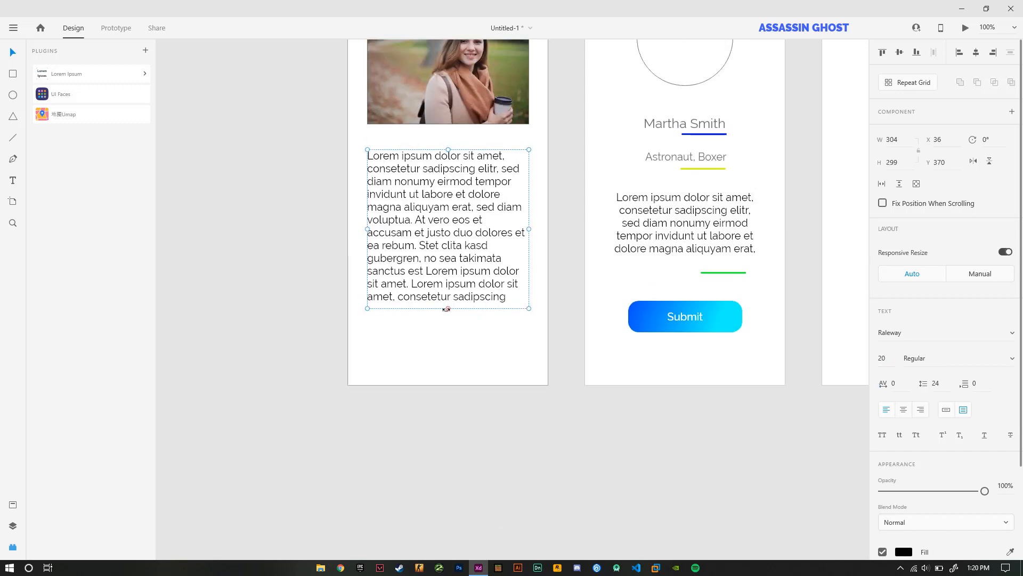
left_click_drag(446, 333, 445, 369)
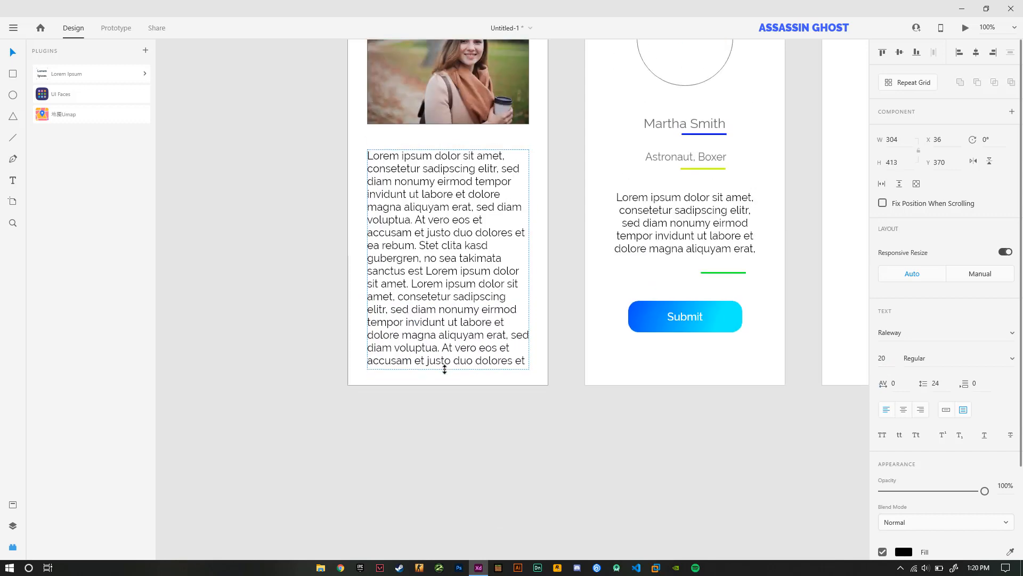
scroll(438, 396, "up", 2)
left_click(285, 345)
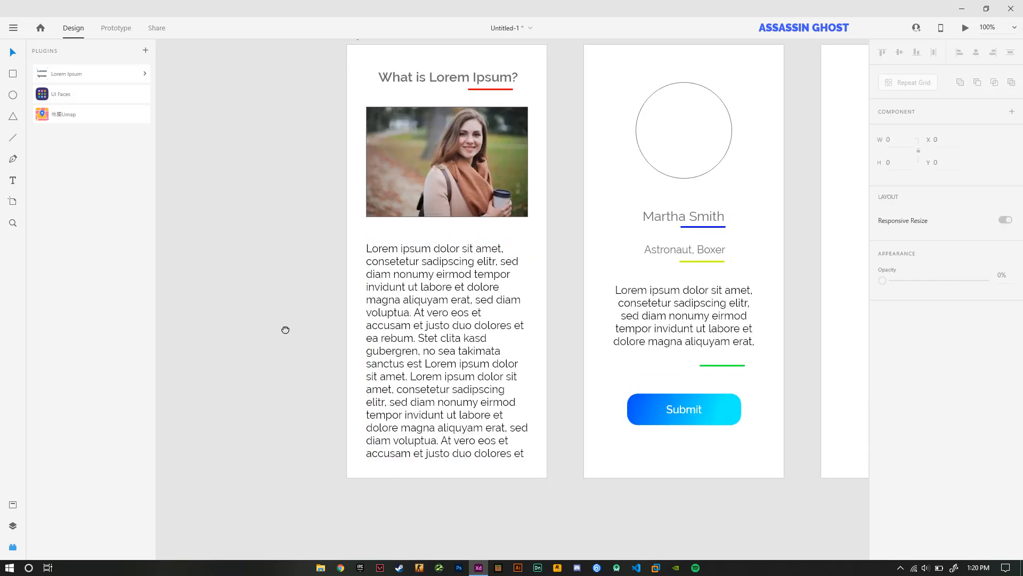
Select the empty circle above the name on the User Profile artboard.
scroll(285, 329, "right", 3)
scroll(285, 329, "up", 1)
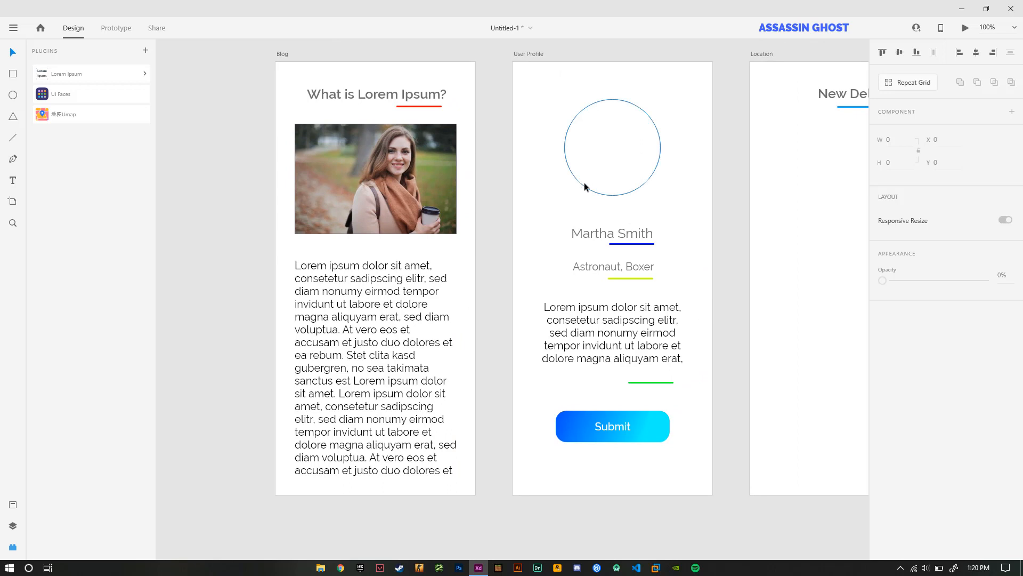
left_click(584, 183)
scroll(480, 213, "right", 2)
scroll(480, 213, "up", 1)
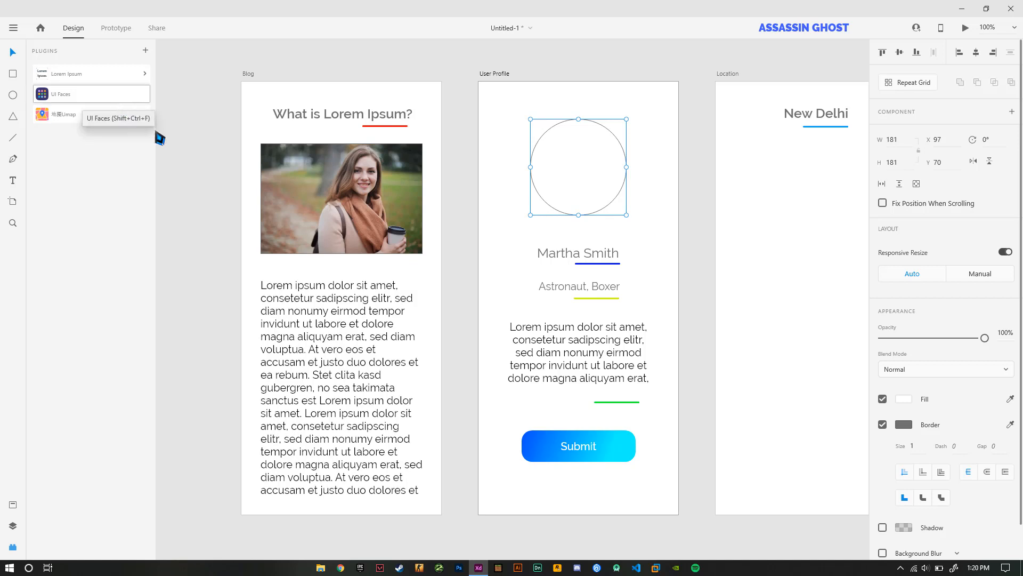
left_click(214, 177)
left_click(544, 170)
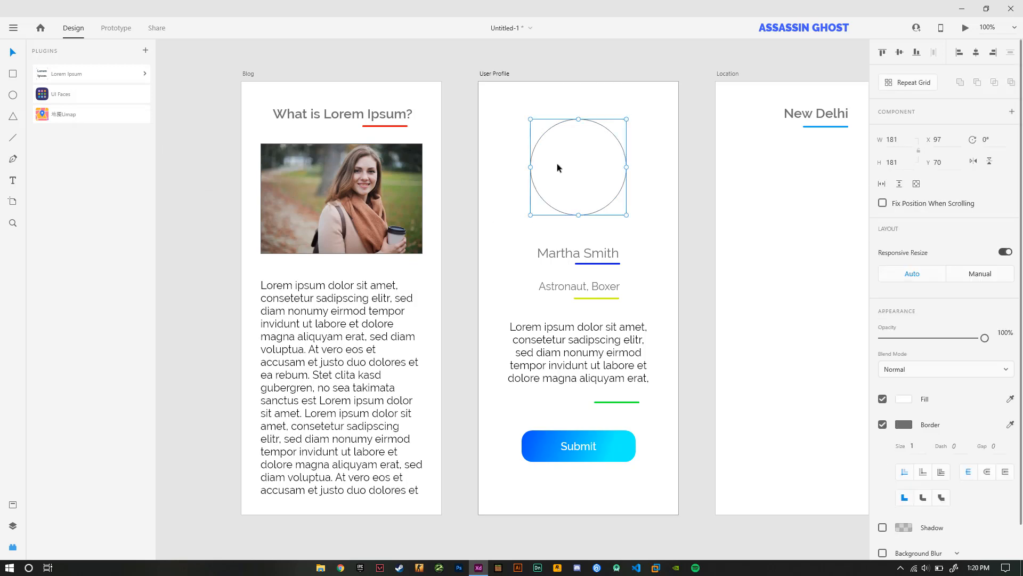
left_click(13, 74)
left_click_drag(491, 95, 522, 127)
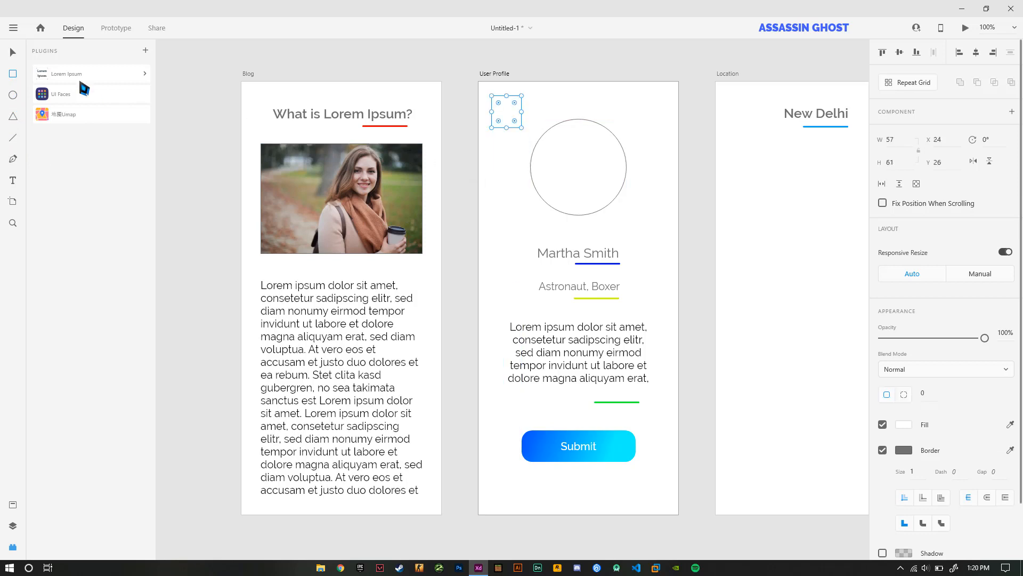
left_click_drag(514, 105, 496, 131)
key("y")
left_click_drag(492, 167, 520, 196)
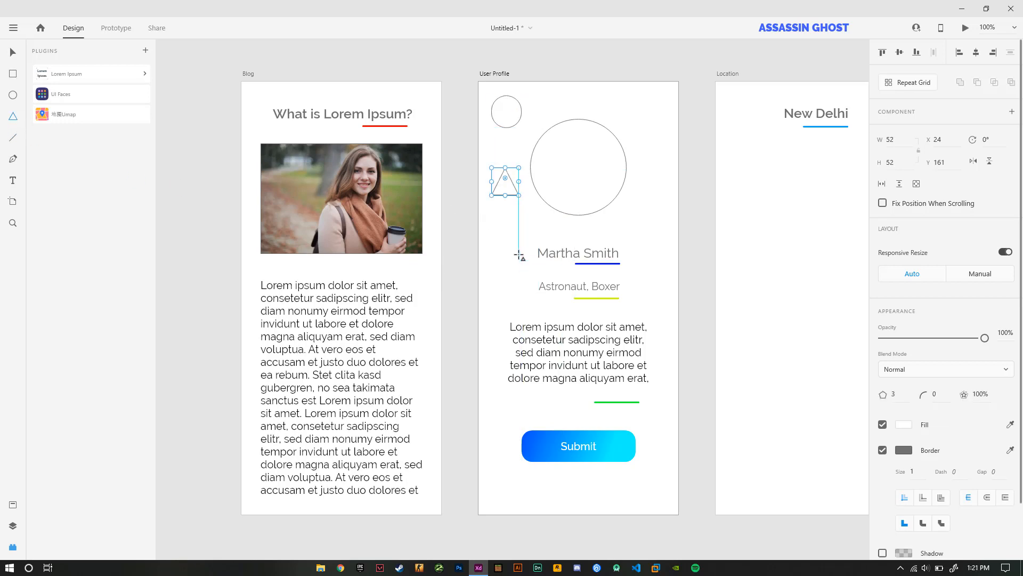
key("v")
key("Delete")
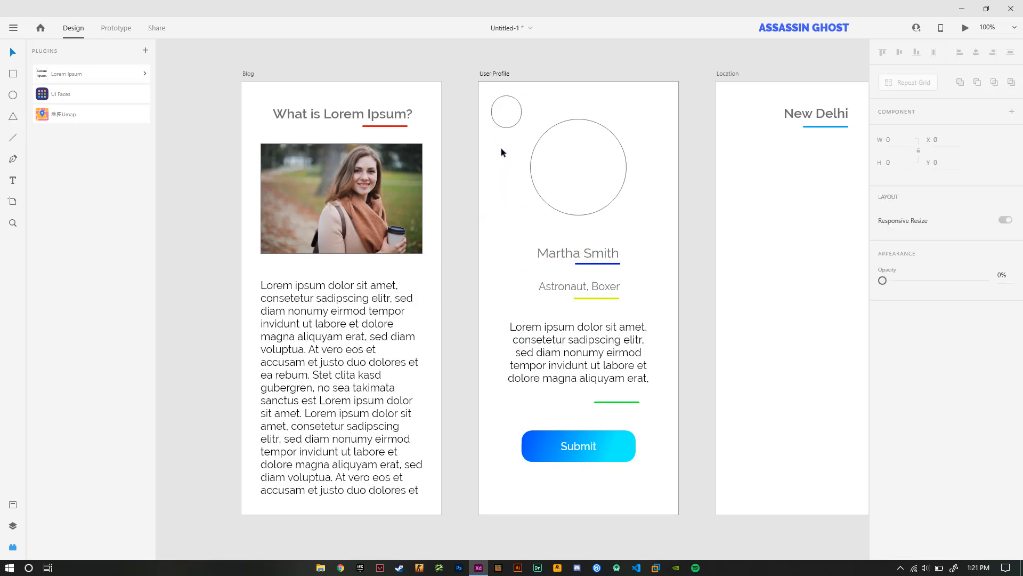
left_click(508, 121)
key("Delete")
Start UI Faces for the User Profile circle and filter for a maximum age of 25, Female, Happiness and Blond.
left_click(571, 168)
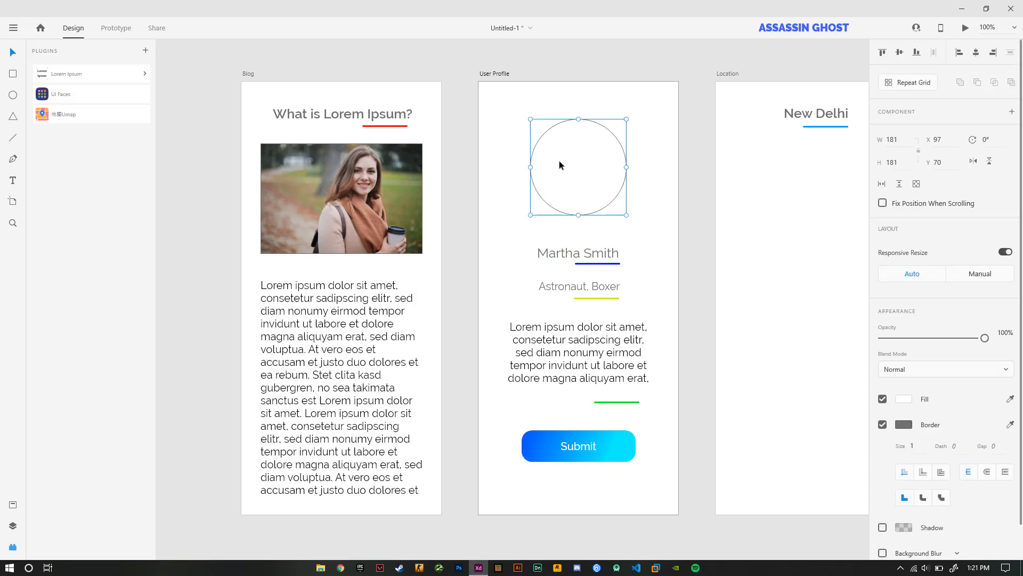
left_click(95, 96)
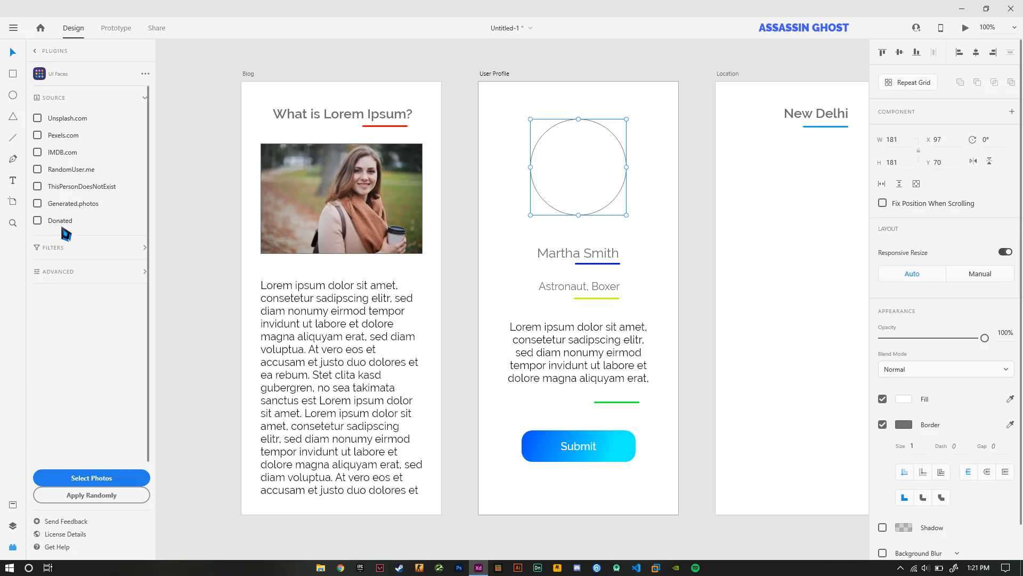
left_click(74, 252)
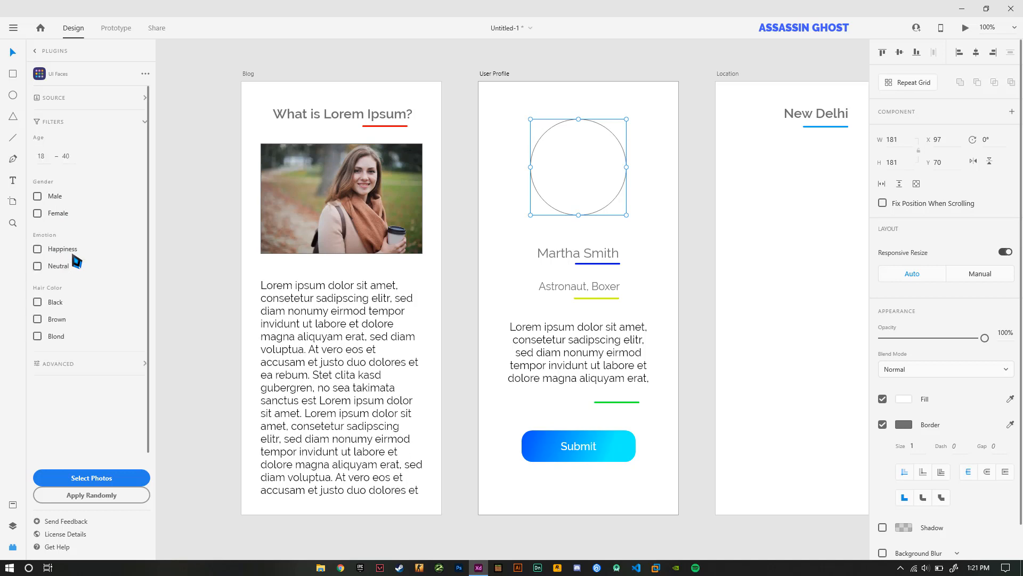
double_click(66, 156)
type("25")
left_click(37, 213)
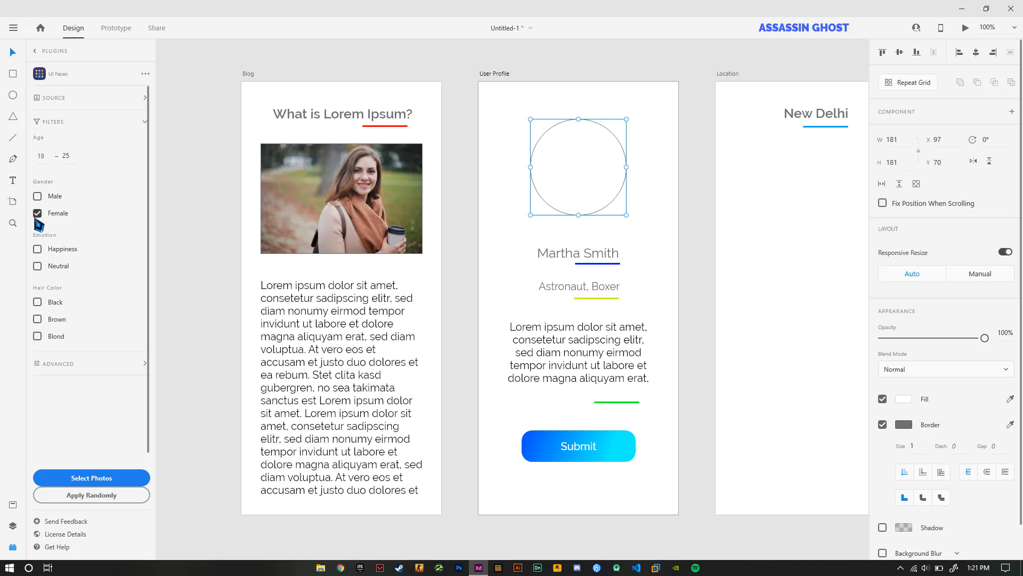
left_click(37, 249)
left_click(37, 335)
Fill the User Profile circle with a hand-picked UI Faces portrait of a blond woman and deselect it.
left_click(83, 363)
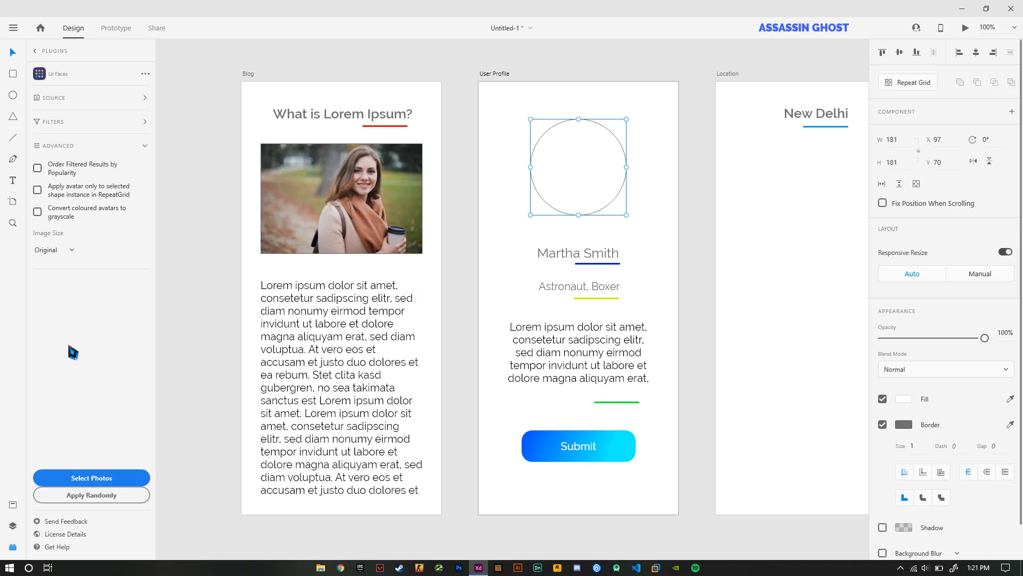
left_click(94, 151)
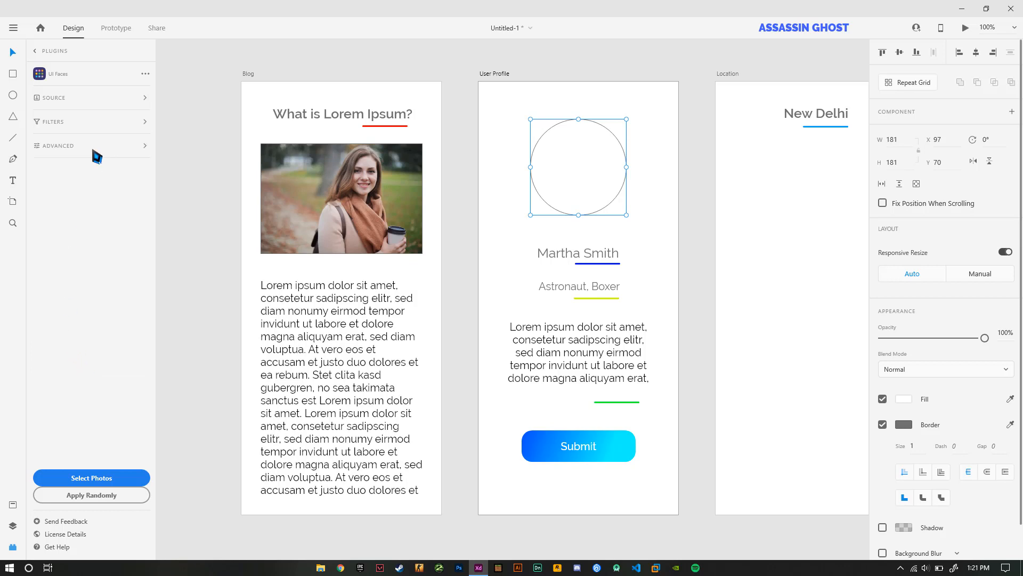
left_click(113, 480)
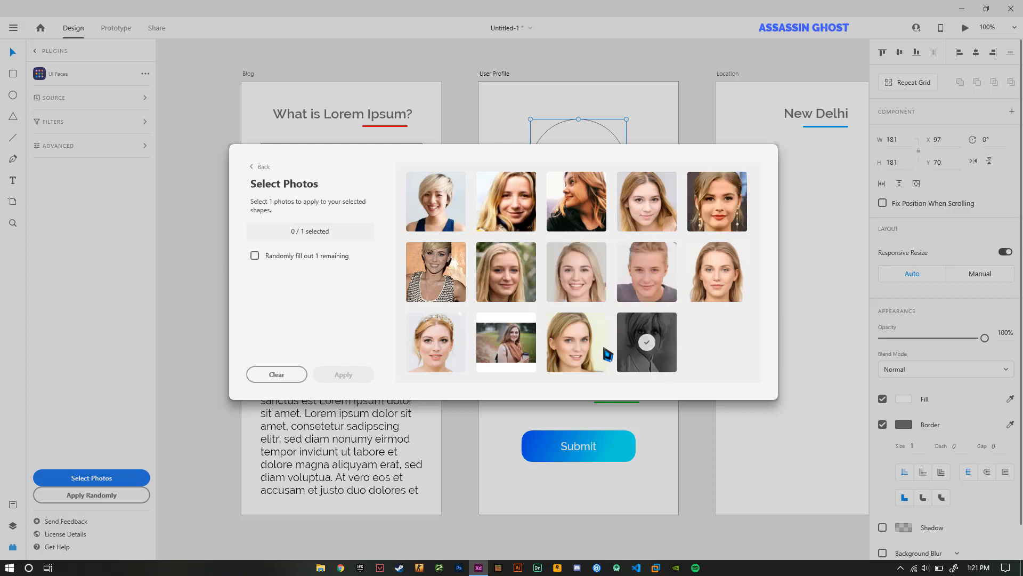
left_click(572, 350)
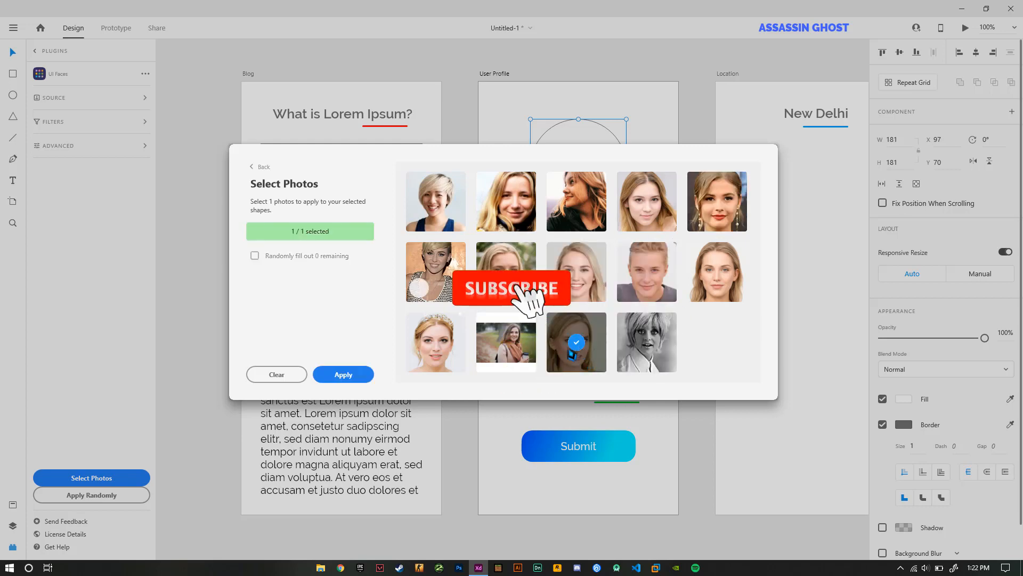
left_click(350, 378)
left_click(212, 308)
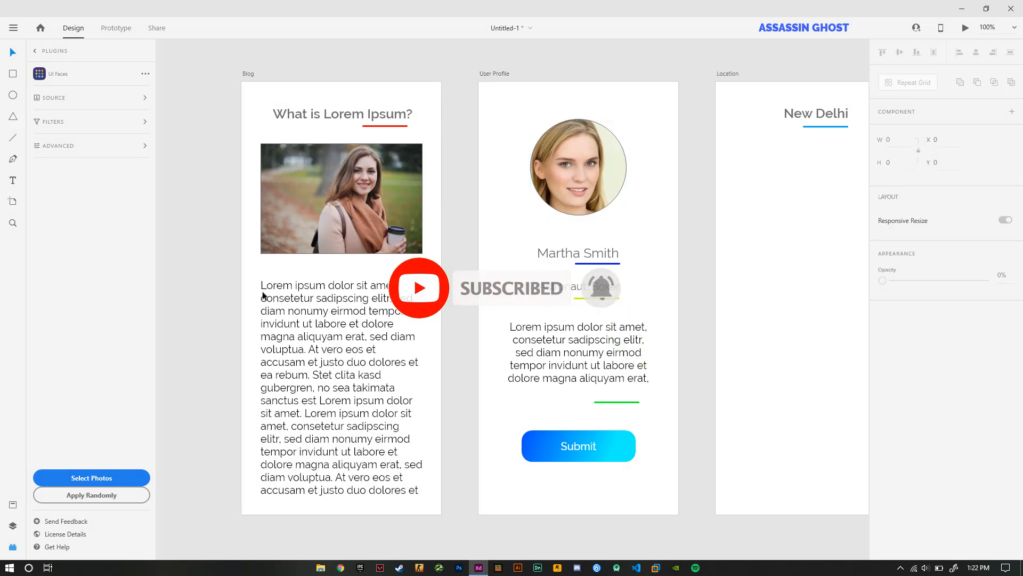
Fill the User Profile circle with a randomly applied UI Faces photo and deselect it.
left_click(568, 166)
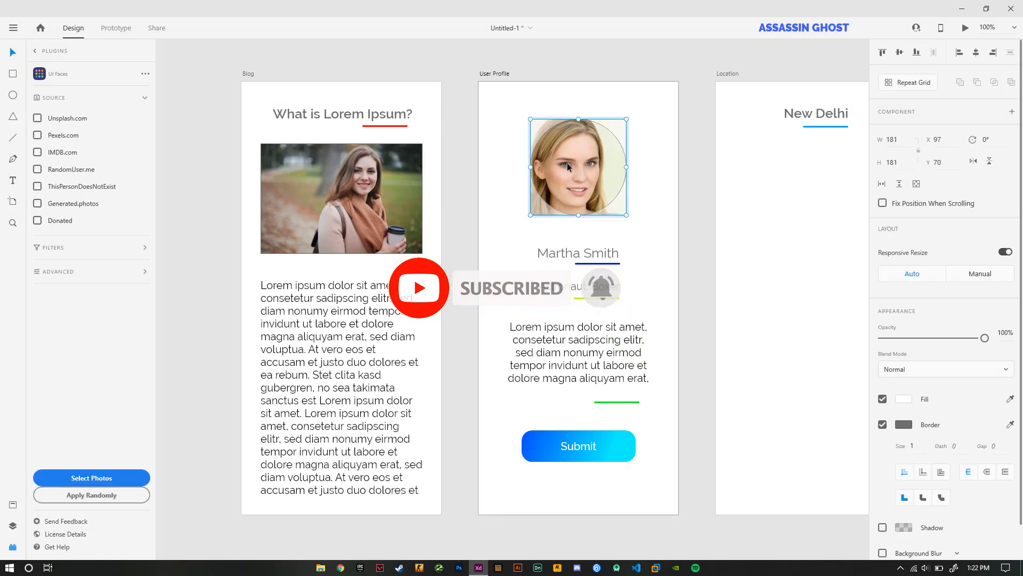
left_click(211, 214)
left_click(575, 174)
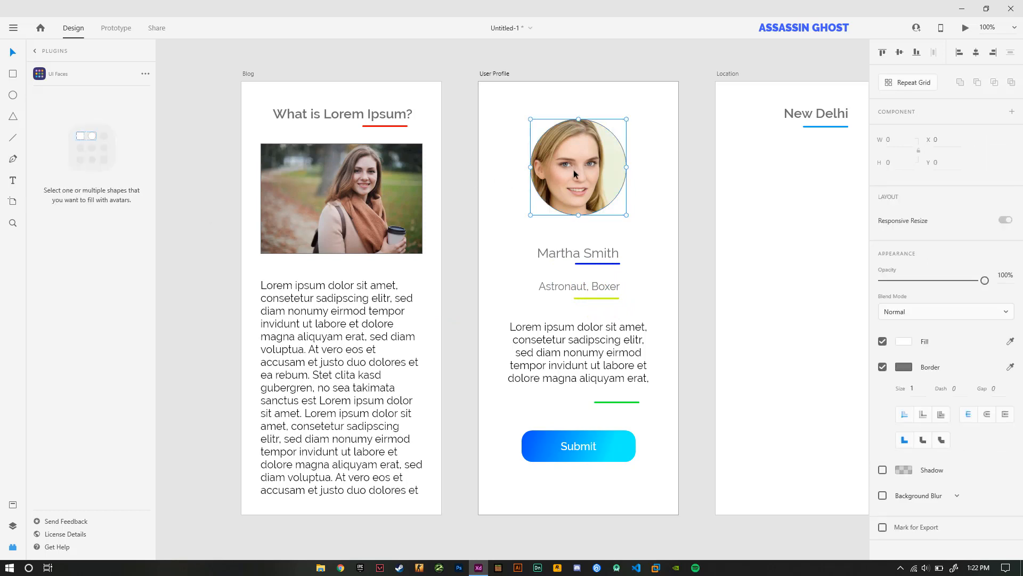
left_click(121, 498)
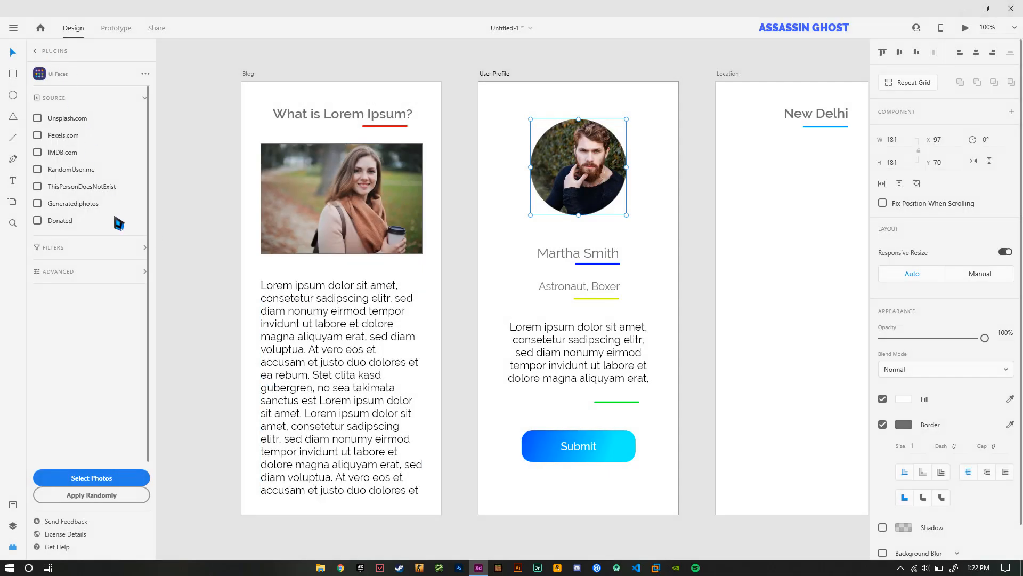
left_click(113, 246)
left_click(86, 125)
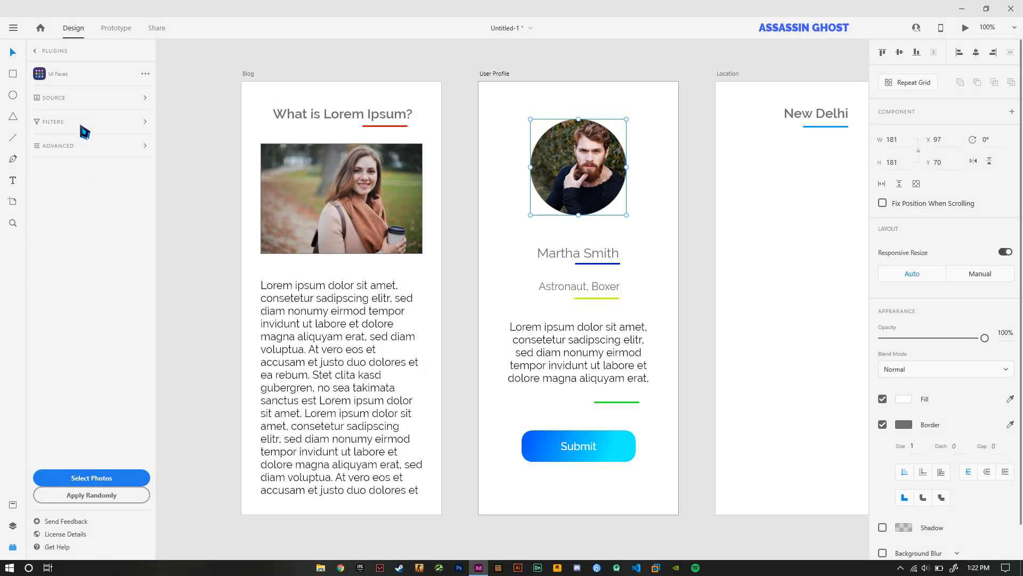
left_click(87, 102)
left_click(213, 279)
Leave UI Faces and draw a rectangle of about 375 by 695 below the New Delhi heading on the Location artboard.
left_click_drag(553, 315, 503, 290)
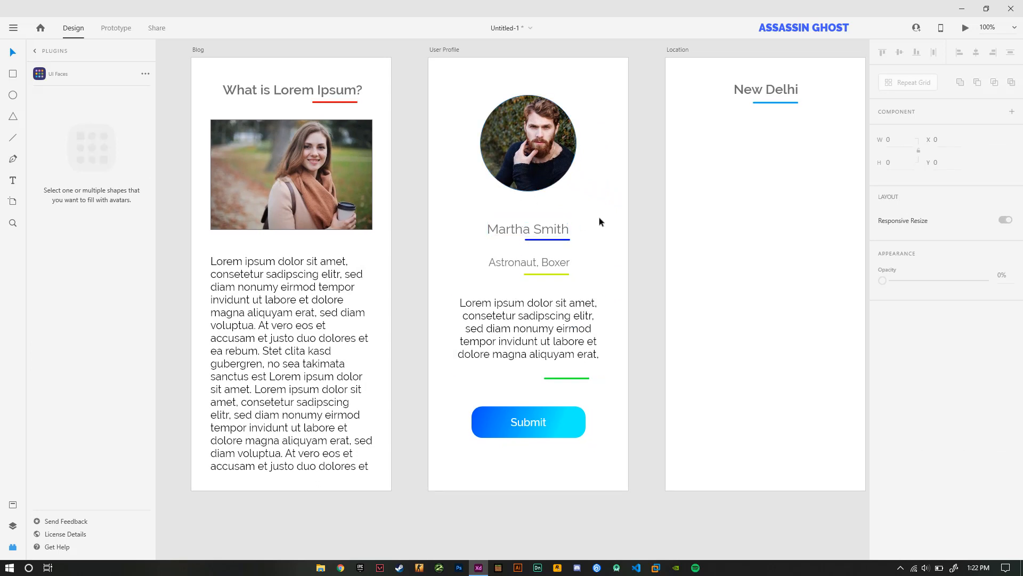
left_click_drag(632, 244, 521, 295)
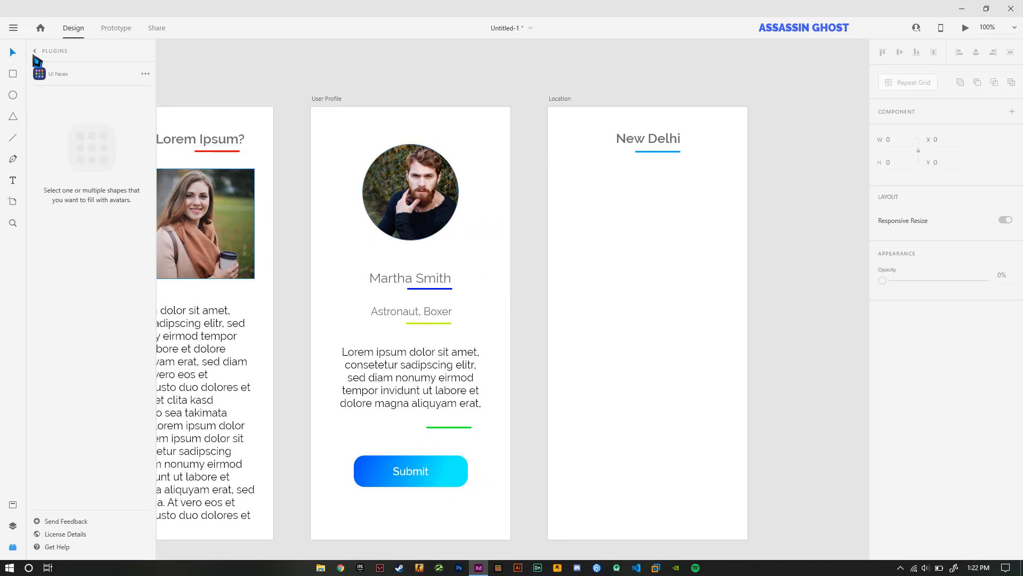
left_click(35, 51)
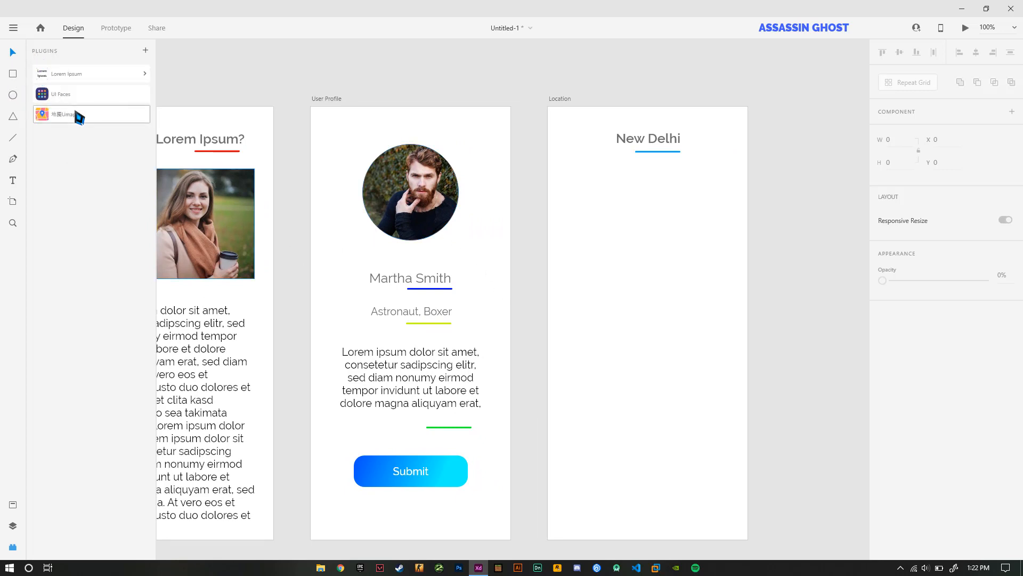
left_click_drag(555, 172, 476, 137)
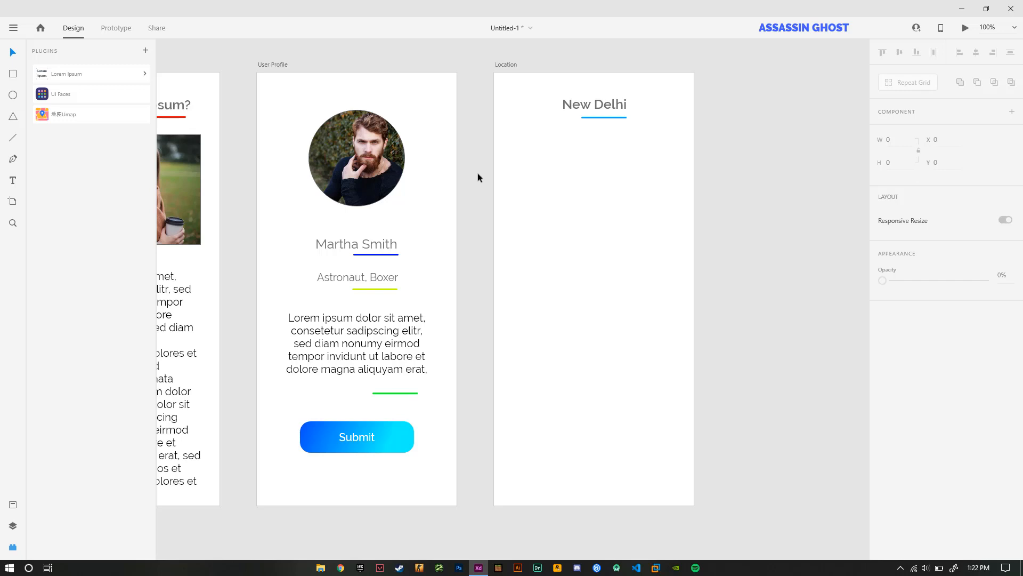
left_click(15, 74)
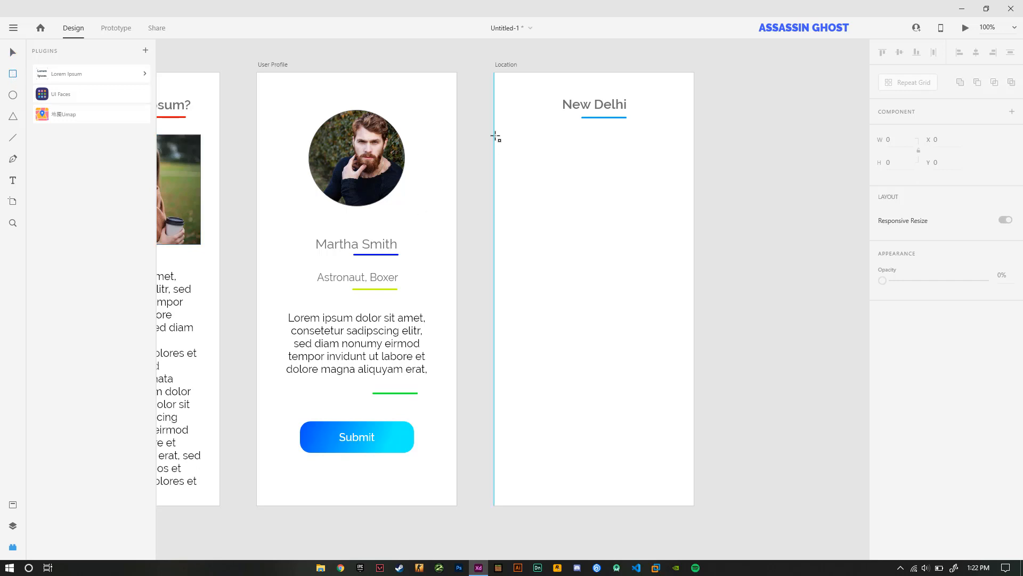
mouse_move(496, 135)
left_mouse_down()
mouse_move(690, 429)
mouse_move(693, 507)
left_mouse_up()
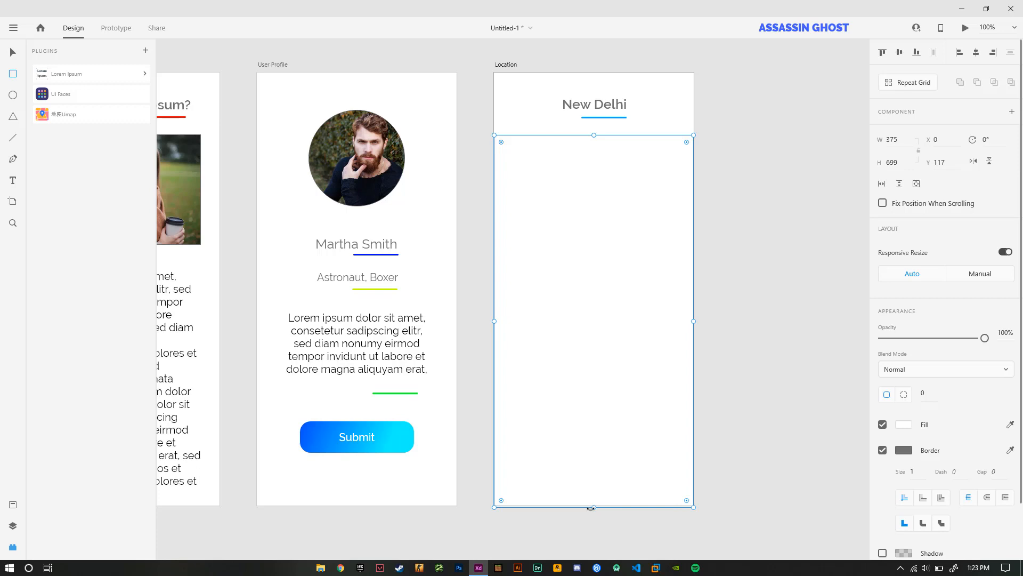
left_click_drag(592, 507, 592, 505)
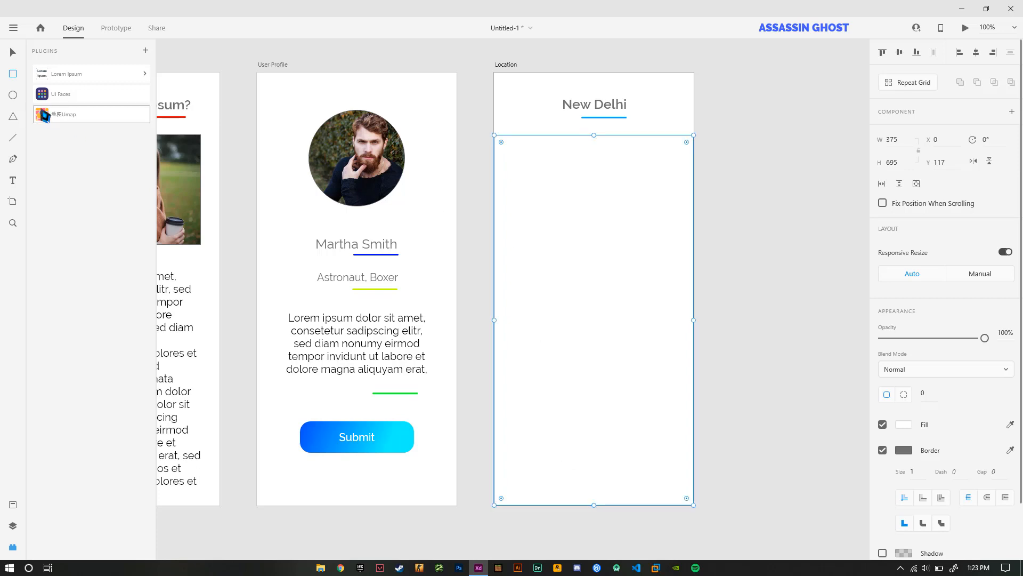
Fill the Location rectangle with a Google map of New Delhi using the Umap plugin and deselect it.
left_click(86, 117)
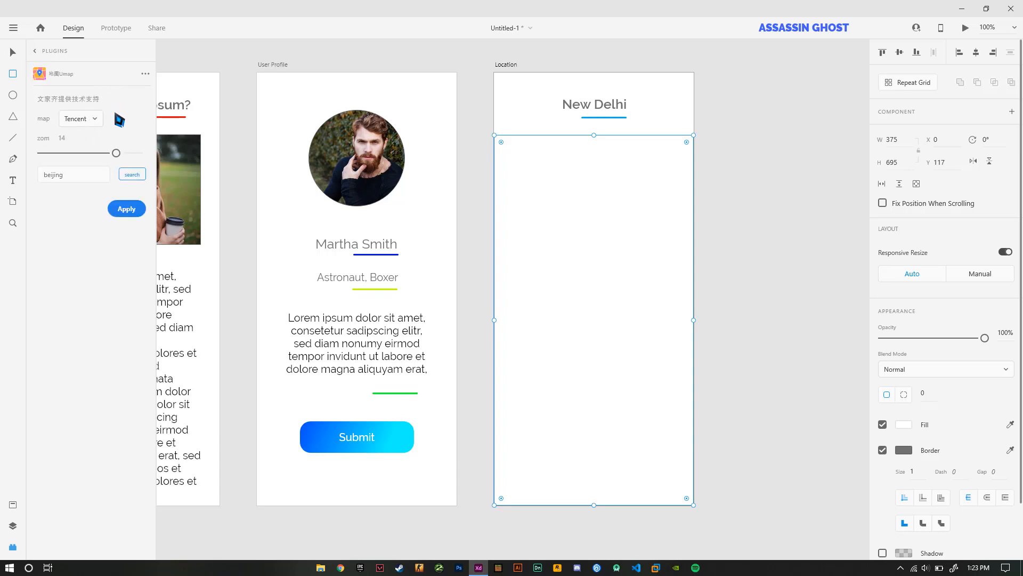
left_click(95, 122)
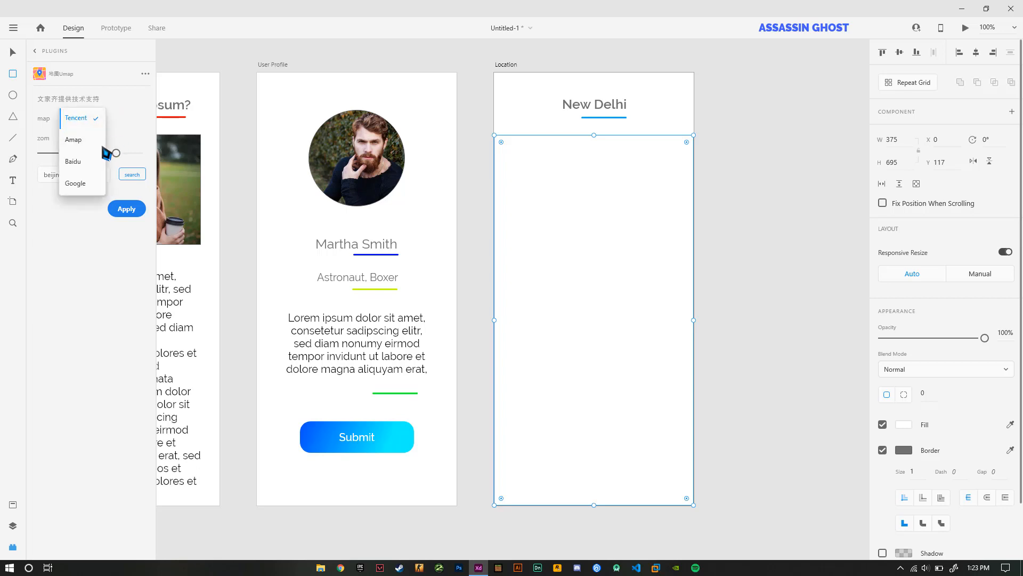
left_click(77, 183)
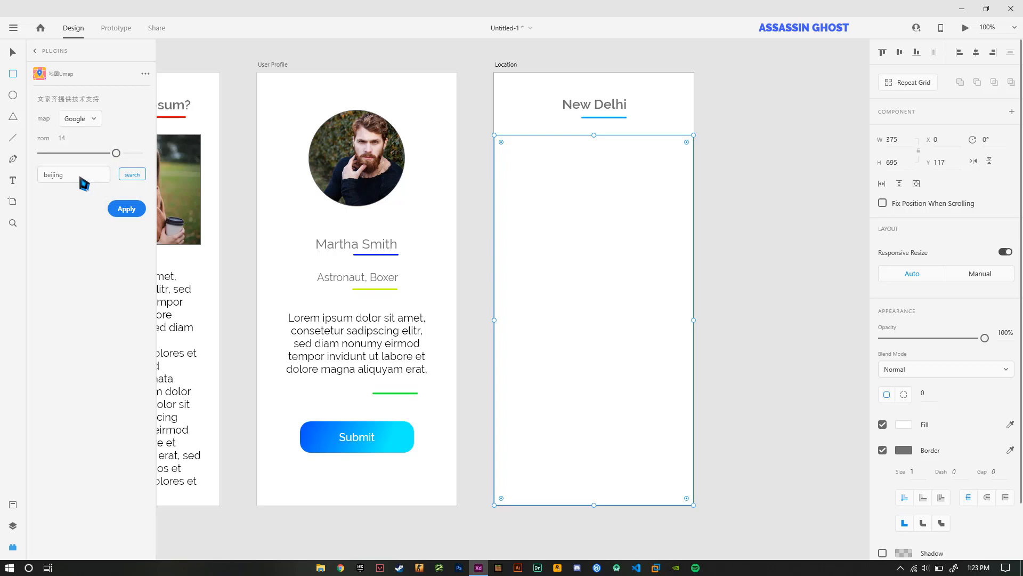
left_click(68, 179)
type("New delhi")
left_click(129, 177)
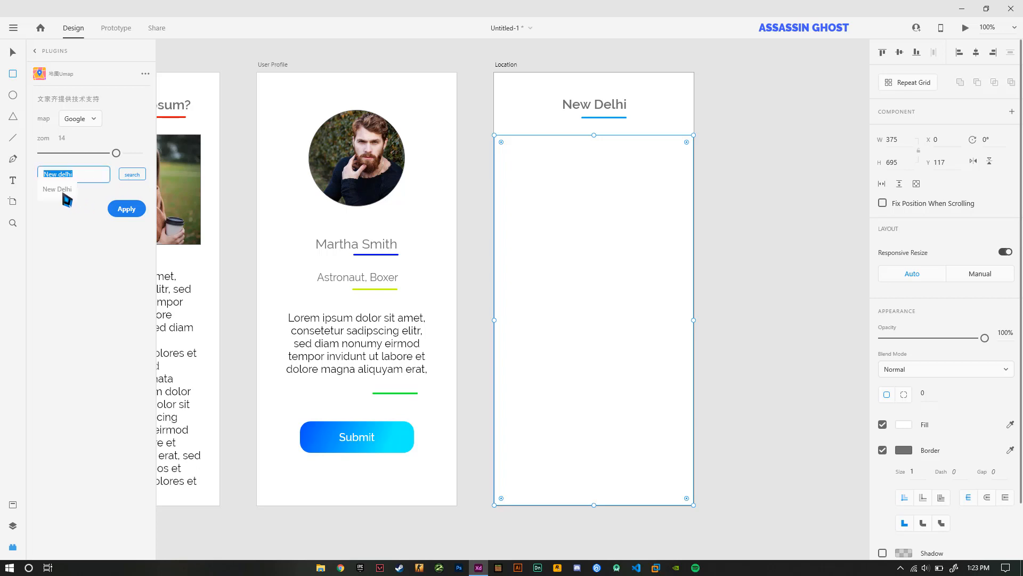
left_click(59, 190)
left_click(127, 209)
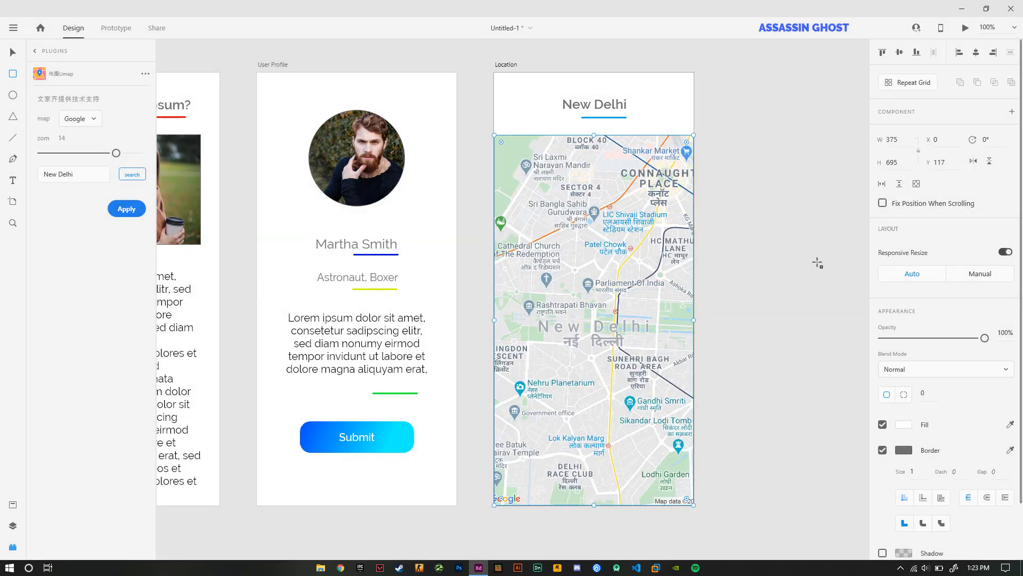
left_click(816, 261)
Try a zoom of 10 on the New Delhi map and finally set its zoom to 16.
left_click(647, 246)
left_click(89, 154)
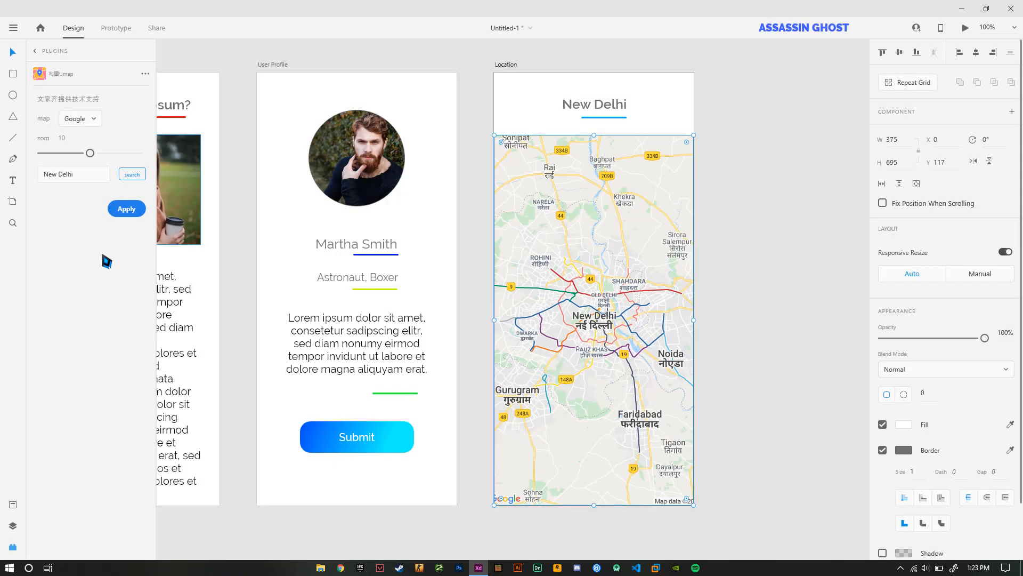
left_click(123, 154)
left_click(135, 153)
Leave the Umap plugin, hide the plugin list and deselect the map.
triple_click(88, 178)
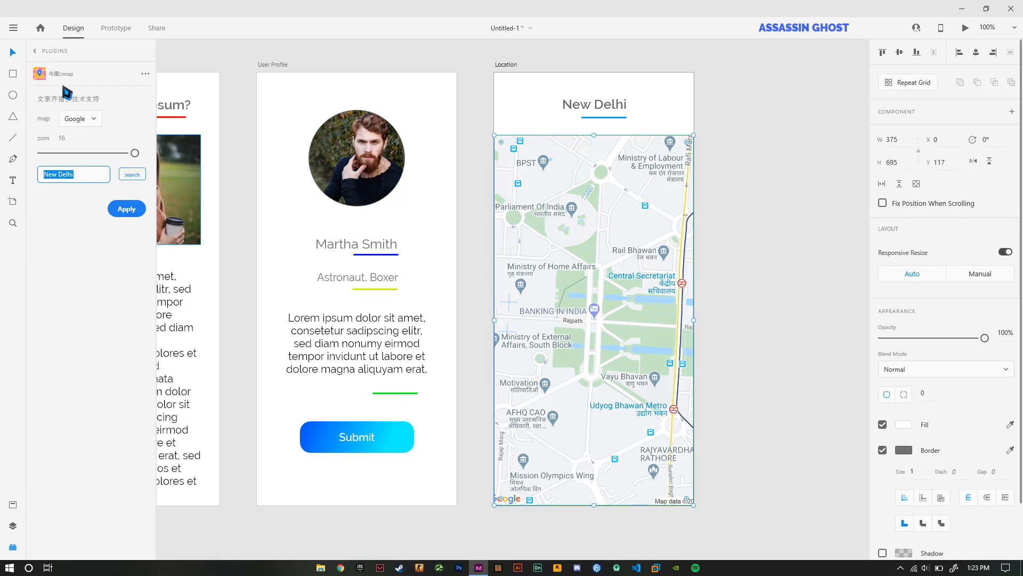
left_click(35, 51)
left_click(14, 547)
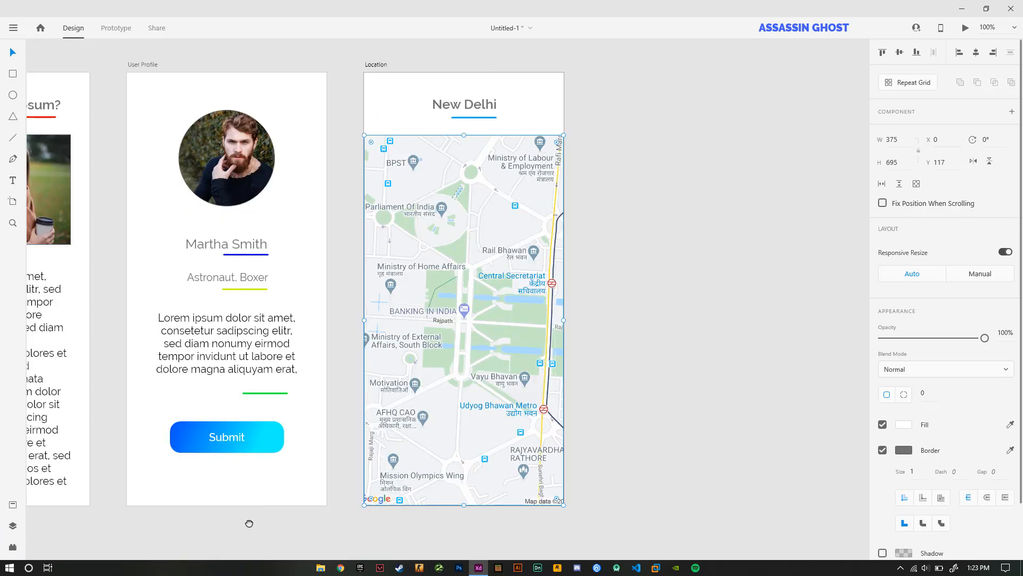
left_click_drag(250, 527, 490, 516)
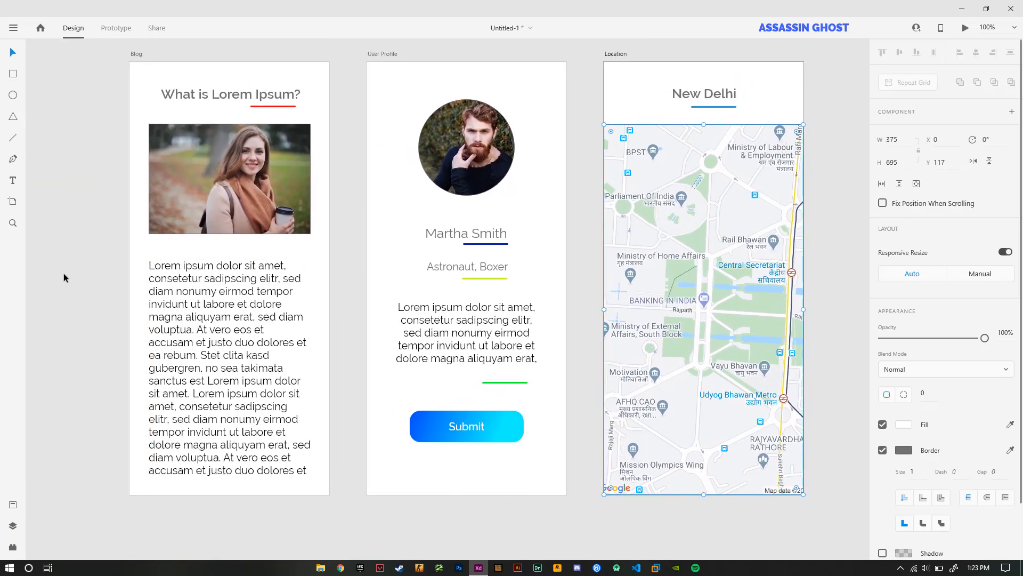
left_click(77, 283)
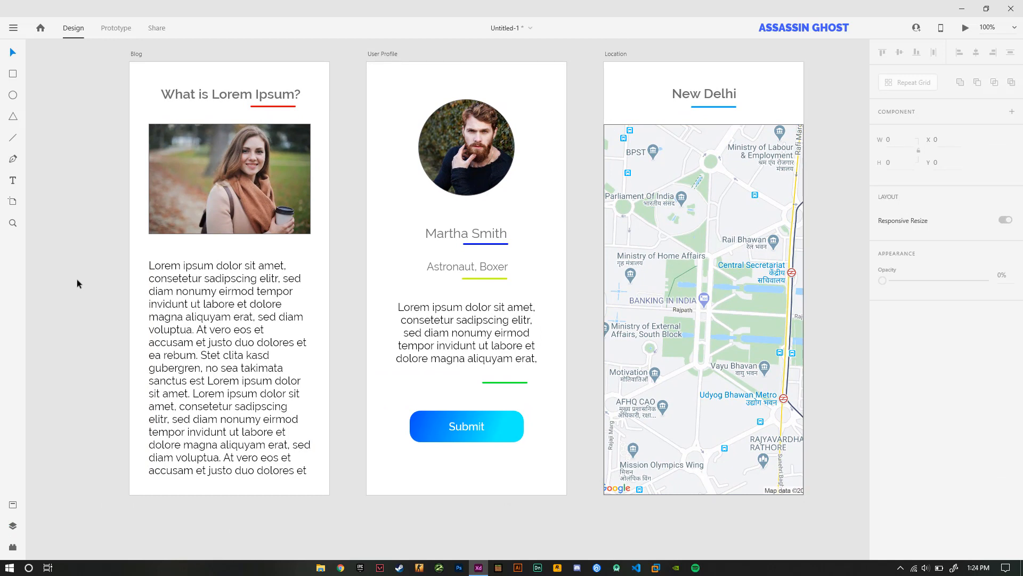